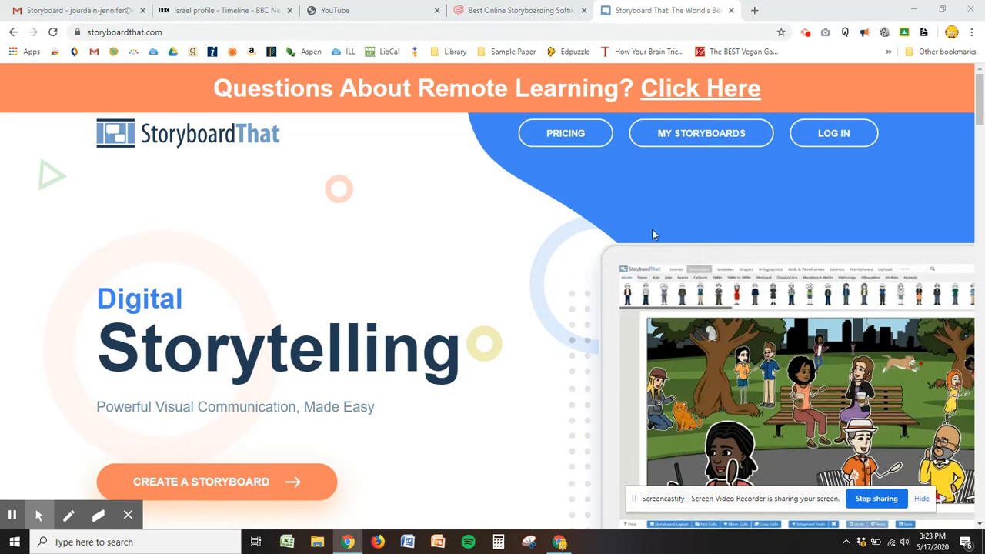
- Log in to the storyboard site through Google, using the first account listed
{"action": "left_click", "coordinate": [830, 138]}
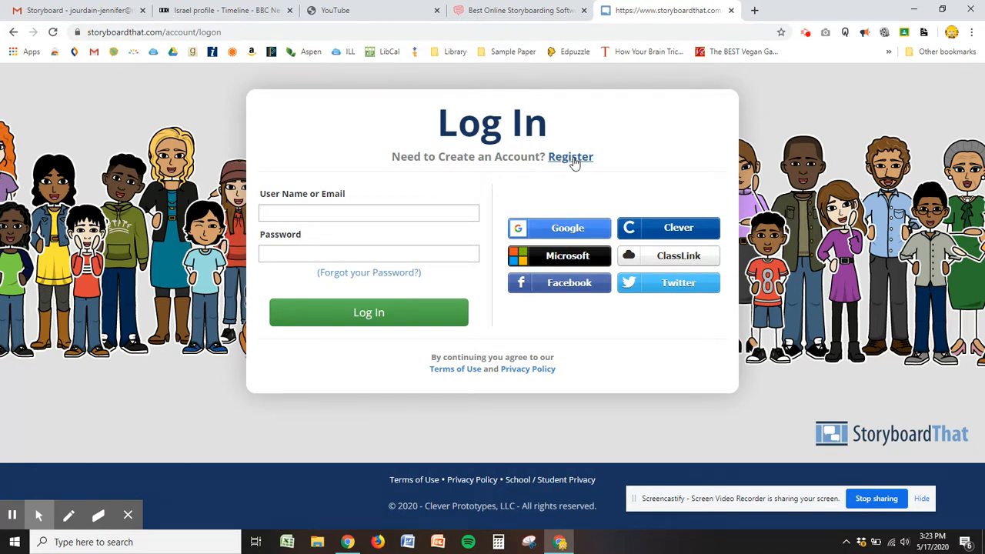
{"action": "left_click", "coordinate": [573, 230]}
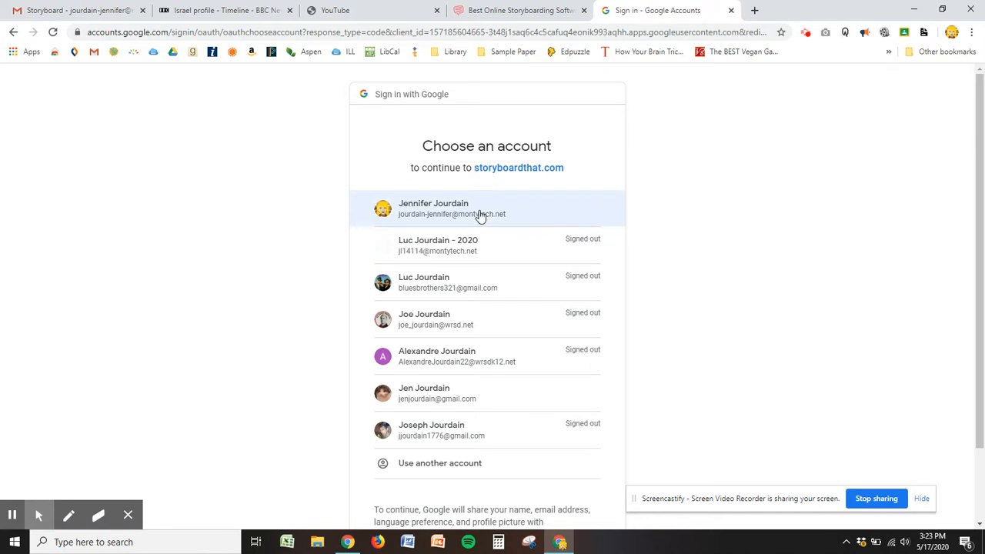
{"action": "left_click", "coordinate": [479, 213]}
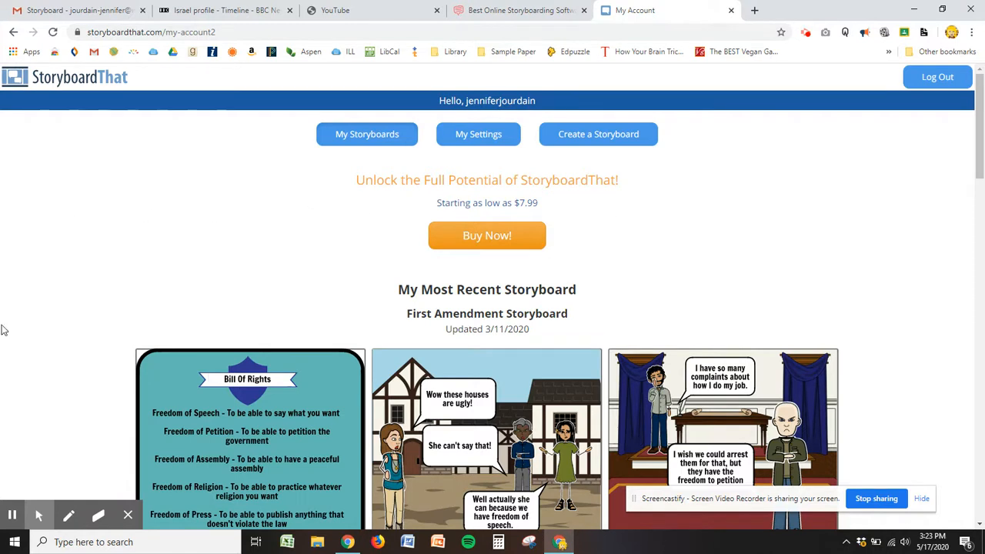
{"action": "left_click", "coordinate": [128, 515]}
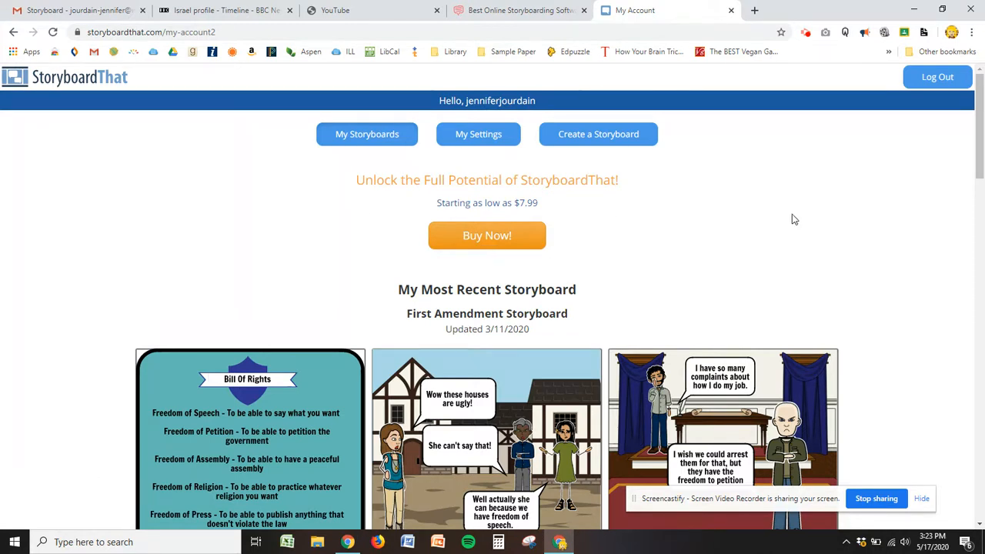
- Look over the most recent storyboard on the account page and start creating a new storyboard
{"action": "scroll", "coordinate": [844, 242], "scroll_direction": "down", "scroll_amount": 6}
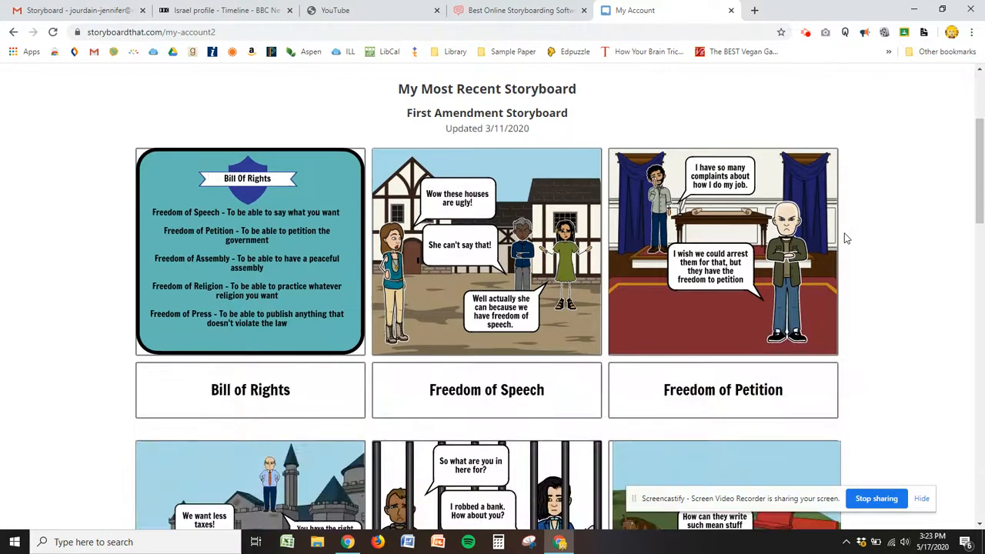
{"action": "scroll", "coordinate": [844, 231], "scroll_direction": "down", "scroll_amount": 3}
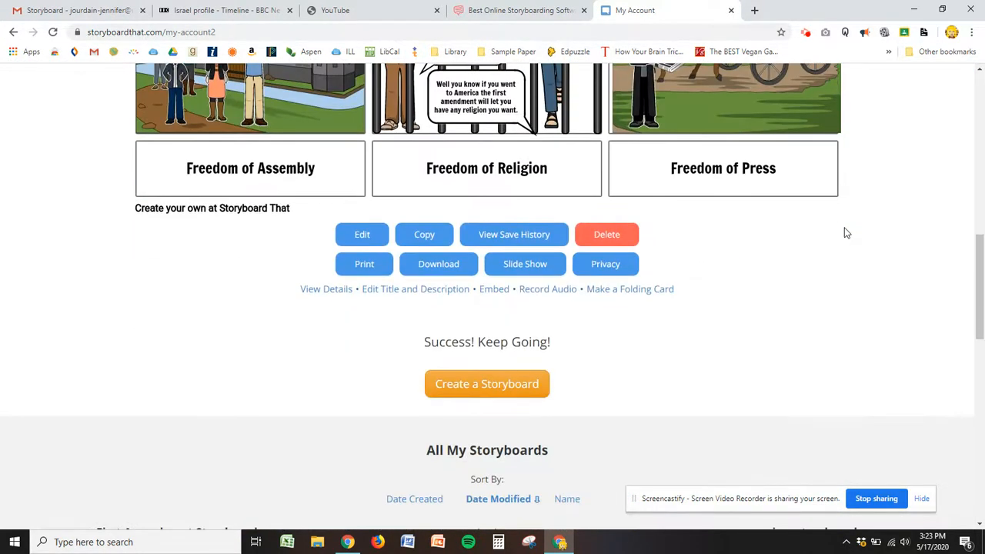
{"action": "scroll", "coordinate": [844, 230], "scroll_direction": "up", "scroll_amount": 1}
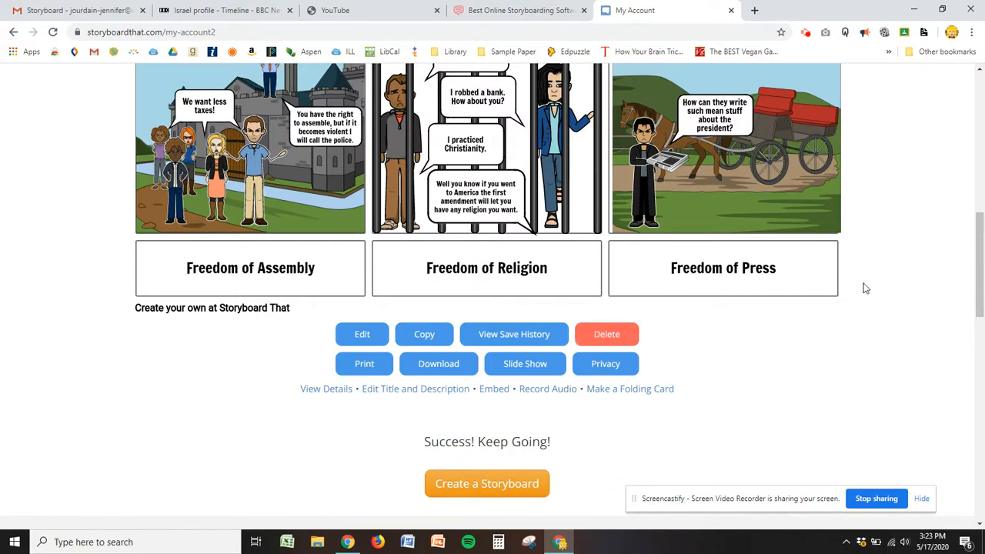
{"action": "scroll", "coordinate": [864, 288], "scroll_direction": "up", "scroll_amount": 4}
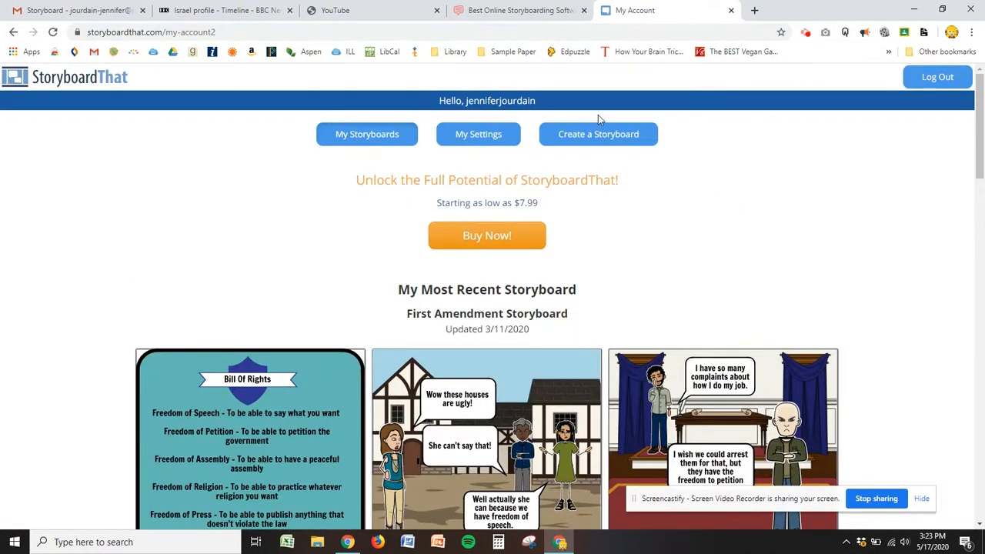
{"action": "left_click", "coordinate": [601, 135]}
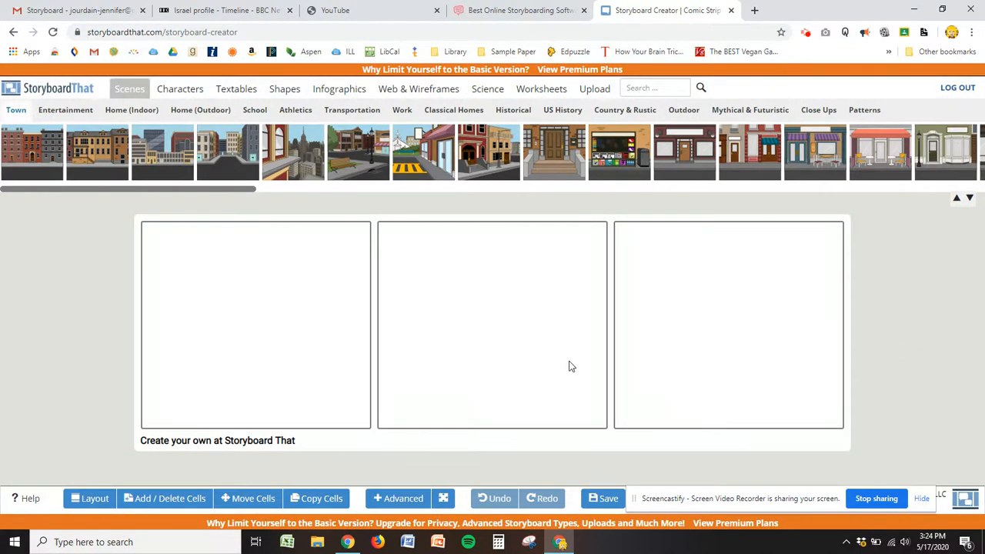
- Expand the storyboard to a 3 x 2 arrangement of cells
{"action": "left_click", "coordinate": [161, 499]}
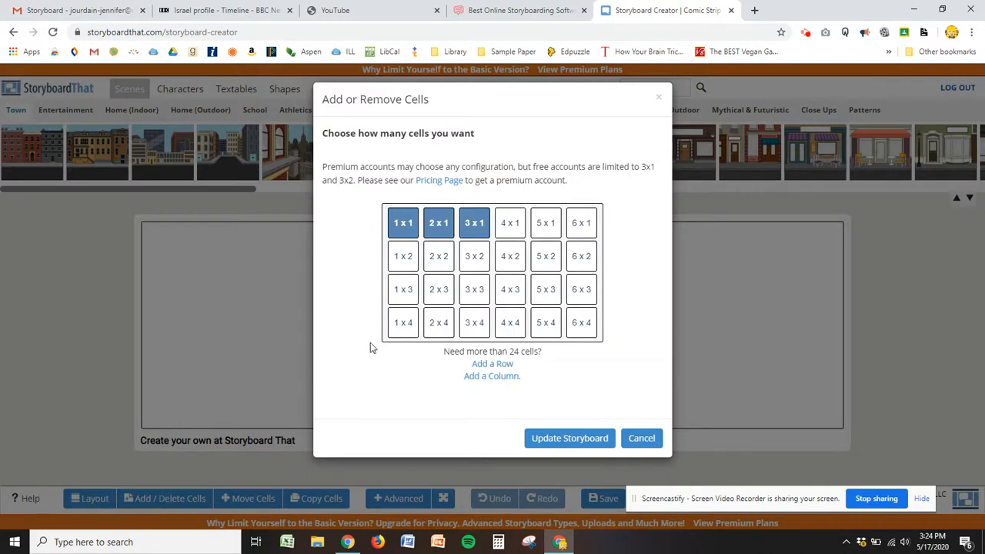
{"action": "left_click", "coordinate": [475, 256]}
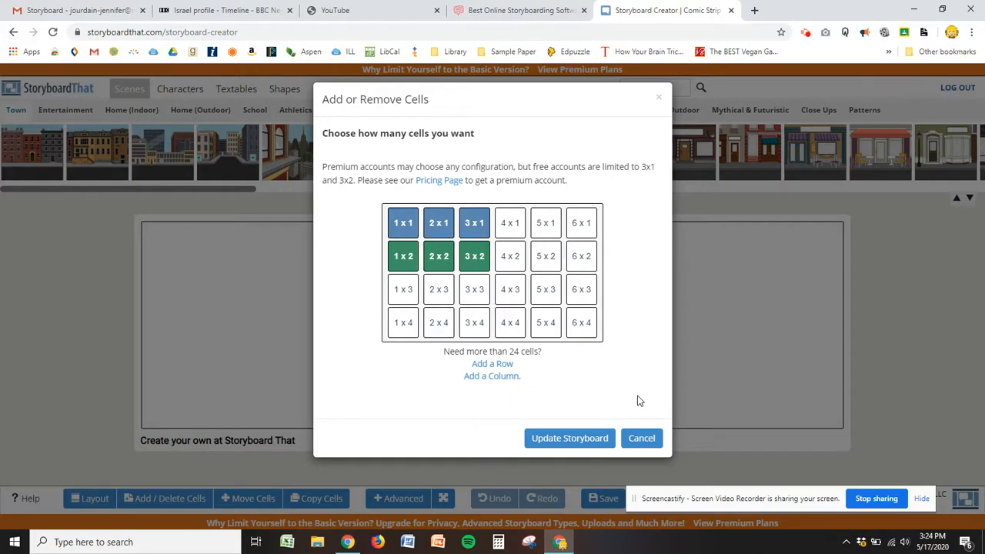
{"action": "left_click", "coordinate": [576, 439]}
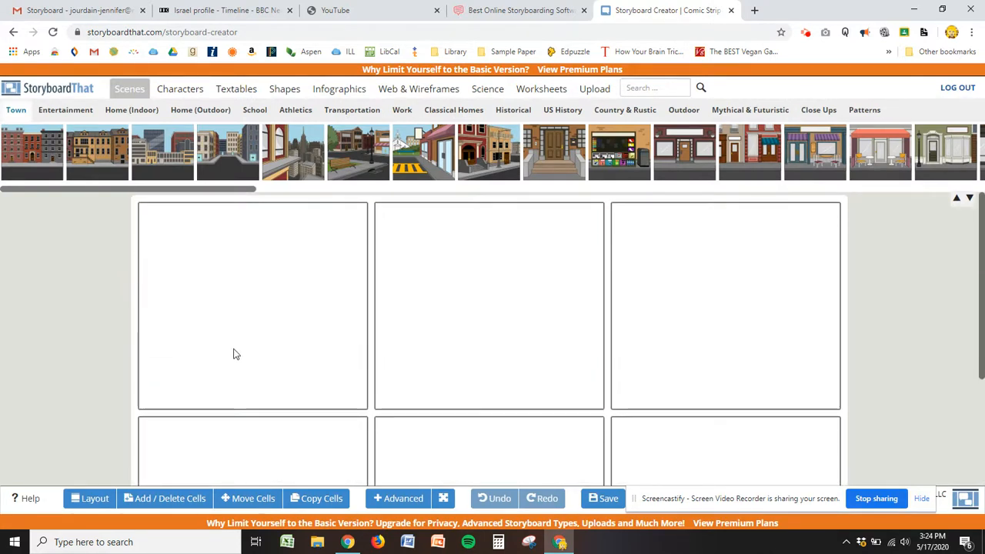
- Apply the Cell & Description layout to the storyboard's cells
{"action": "left_click", "coordinate": [86, 498]}
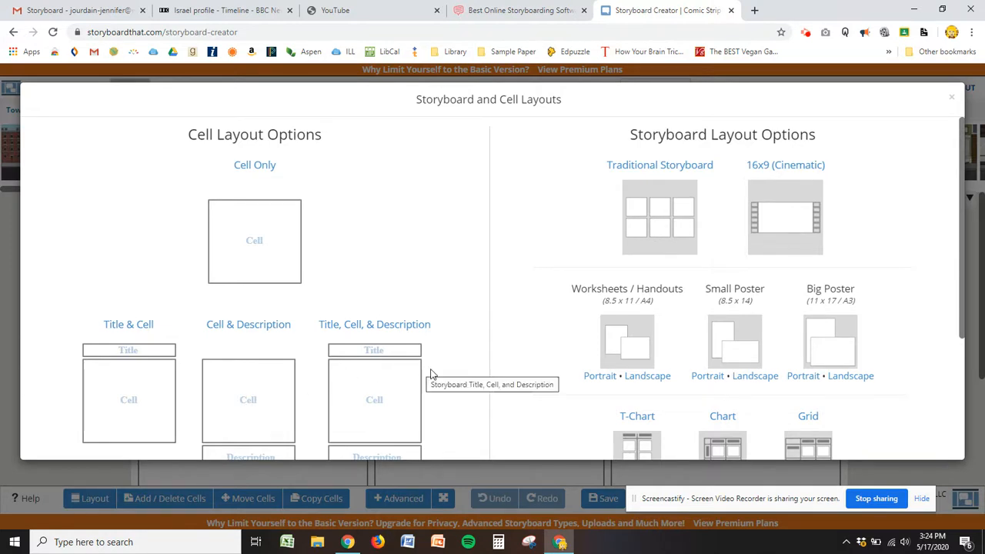
{"action": "scroll", "coordinate": [434, 366], "scroll_direction": "down", "scroll_amount": 1}
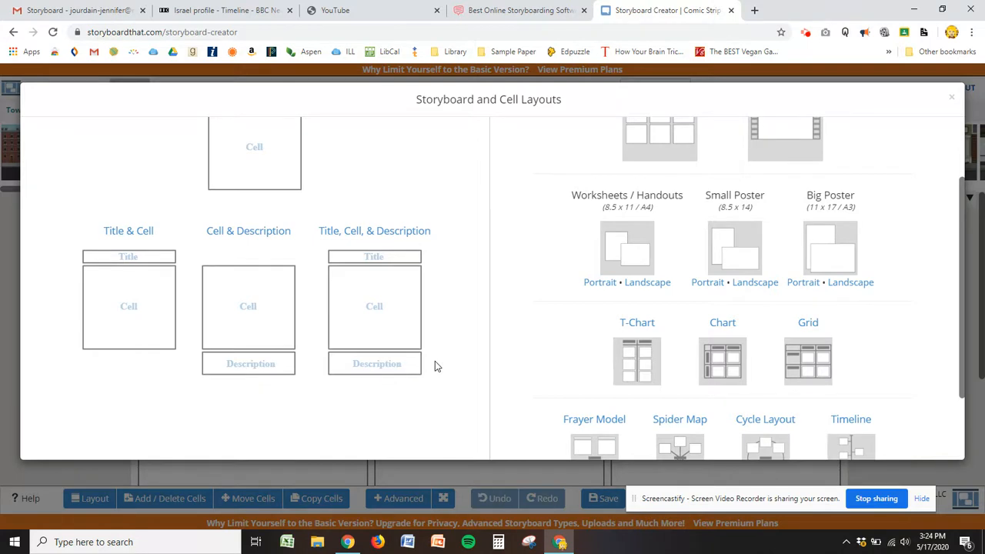
{"action": "left_click", "coordinate": [259, 315]}
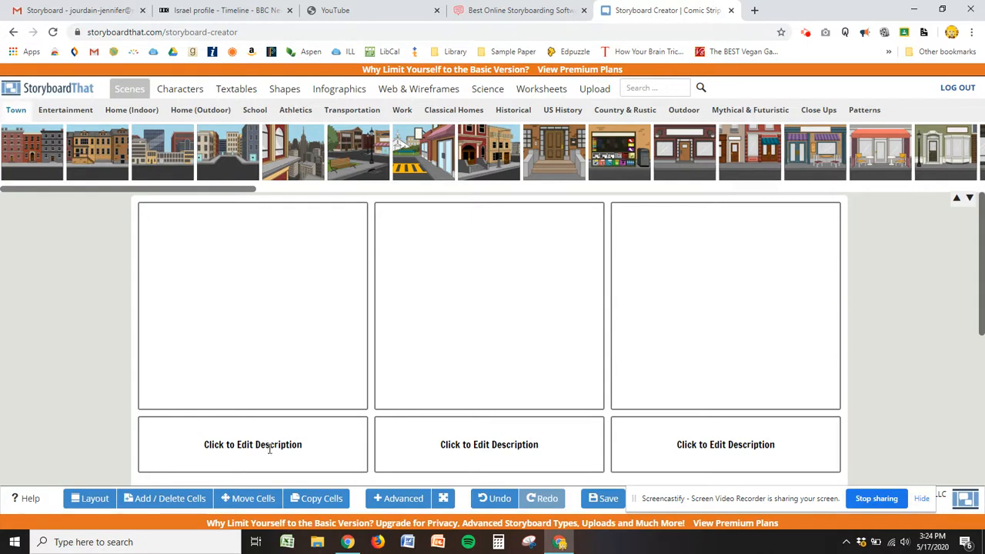
- Enter "Scene One" as the description of the first cell
{"action": "left_click", "coordinate": [269, 450]}
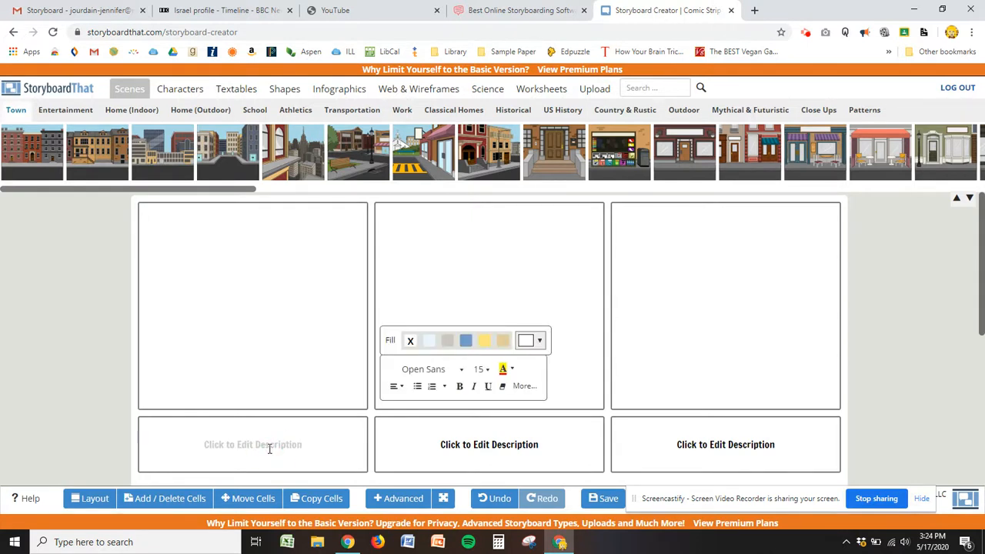
{"action": "type", "text": "Sc"}
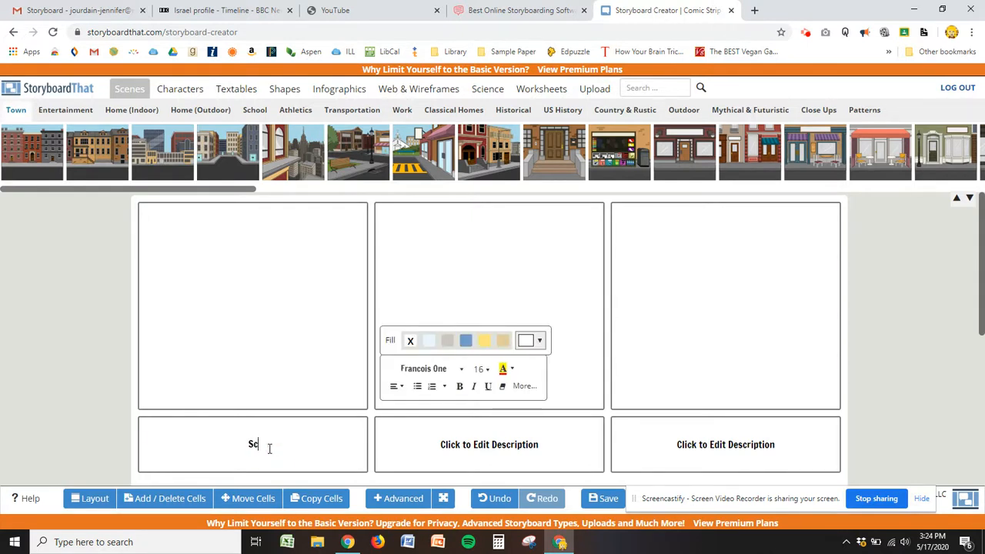
{"action": "type", "text": "ene One"}
{"action": "left_click", "coordinate": [277, 284]}
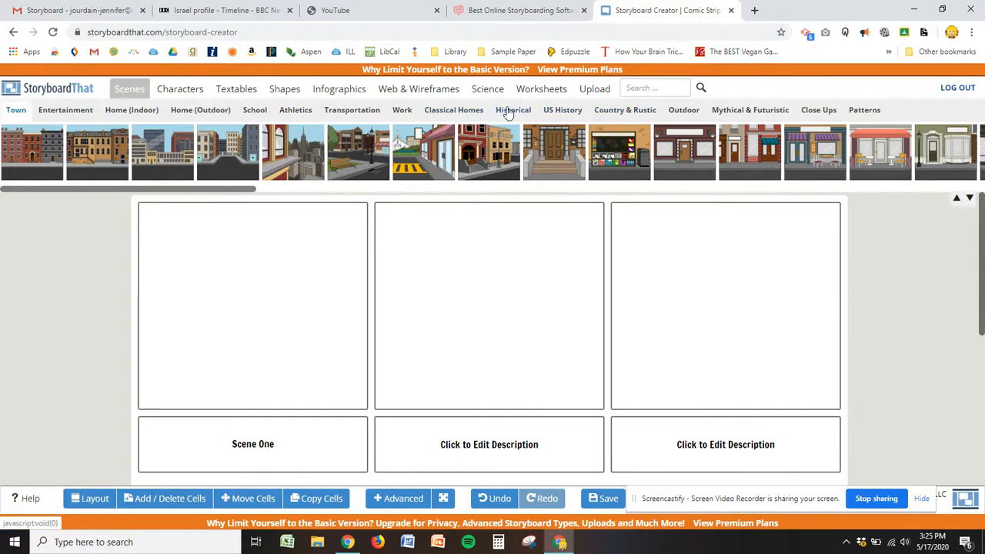
- Fill the first cell with the Historical scene of brown houses on sandy ground, set to Day Time, Clear Skies and Lights On
{"action": "left_click", "coordinate": [510, 112]}
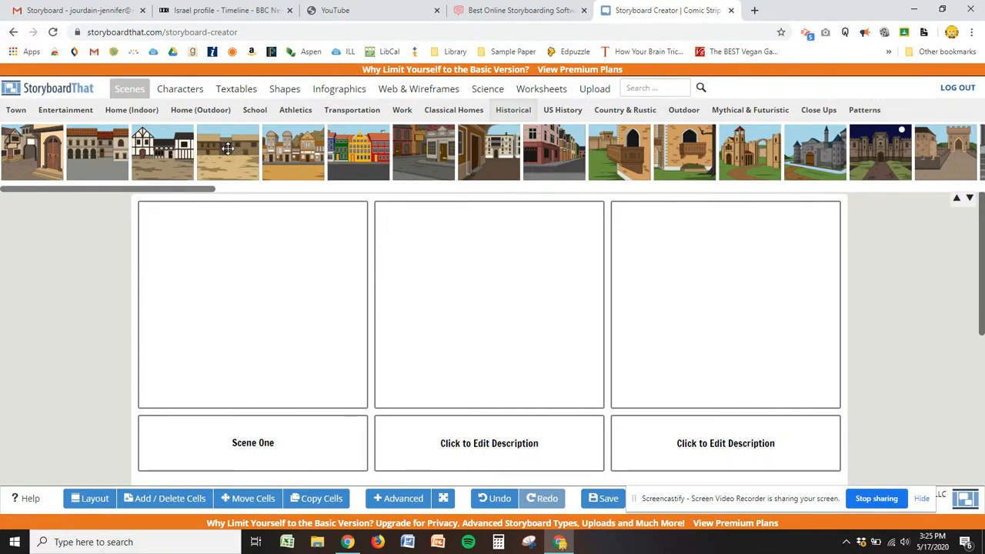
{"action": "left_click_drag", "start_coordinate": [228, 149], "coordinate": [238, 294]}
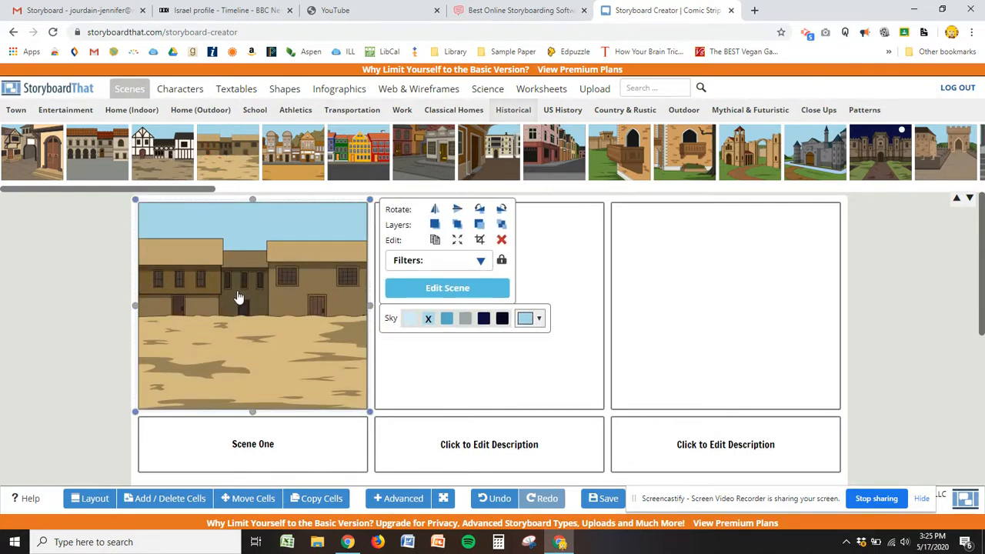
{"action": "left_click", "coordinate": [440, 290]}
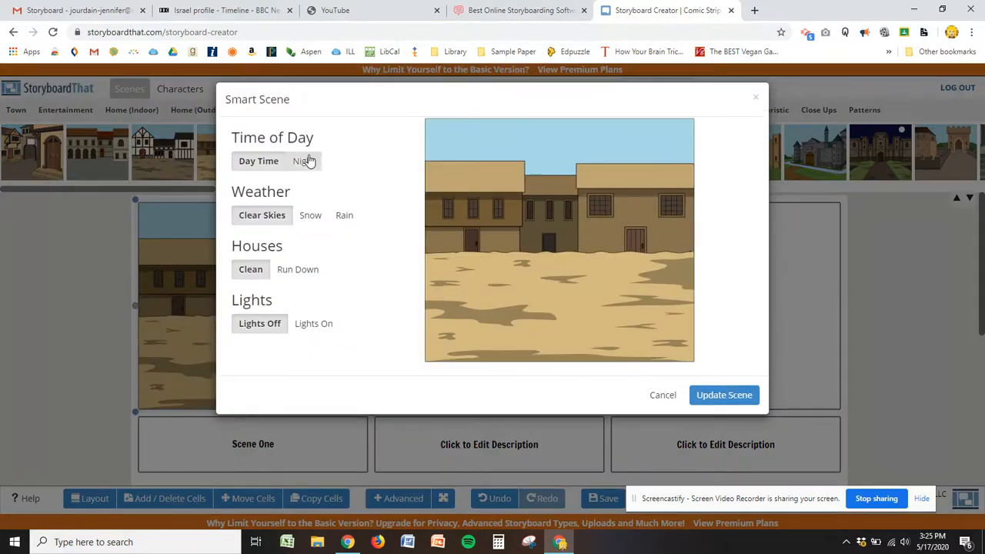
{"action": "left_click", "coordinate": [305, 159]}
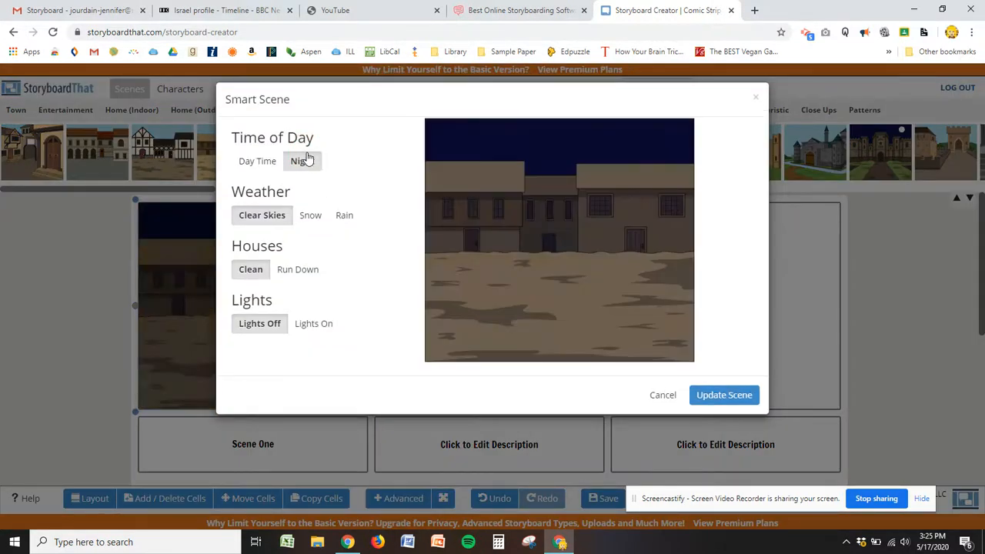
{"action": "left_click", "coordinate": [338, 217]}
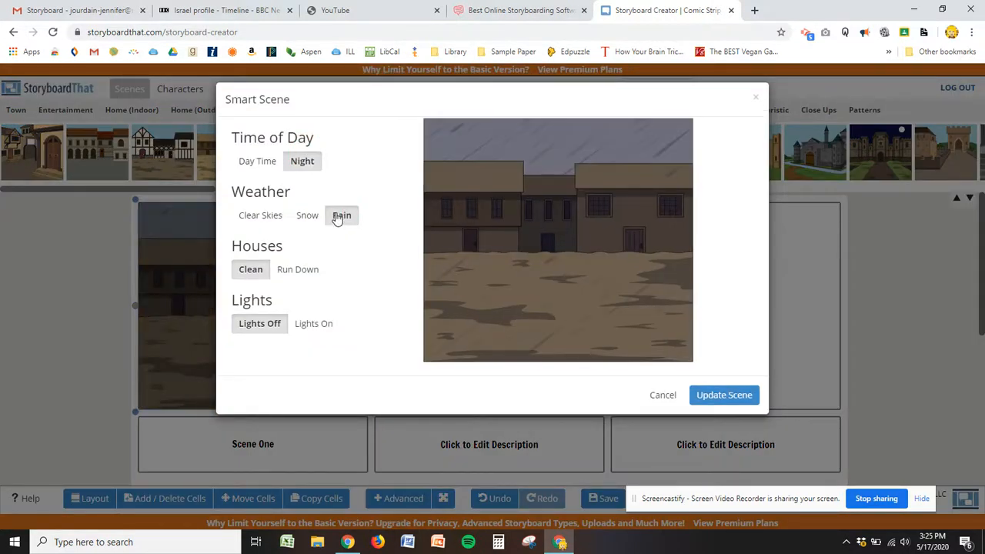
{"action": "left_click", "coordinate": [313, 327]}
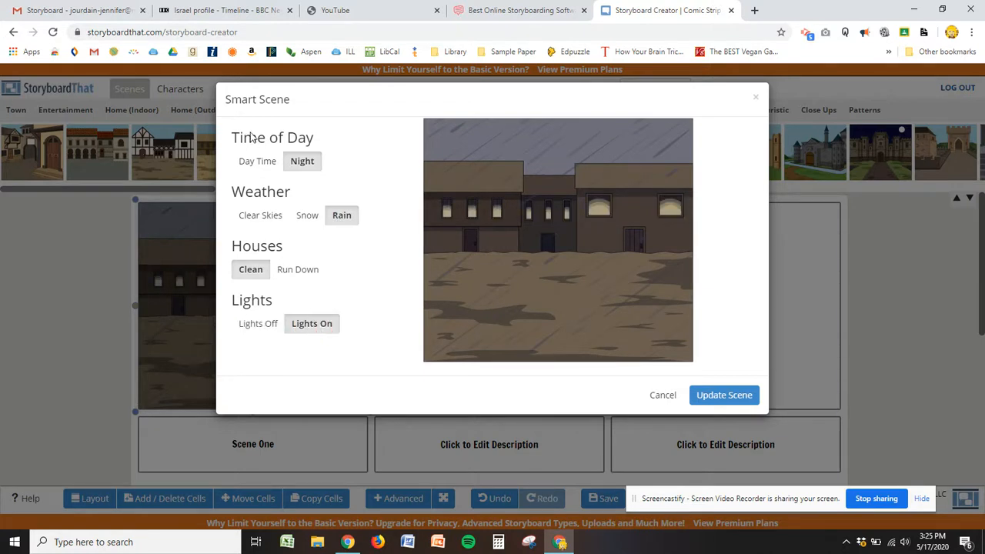
{"action": "left_click", "coordinate": [261, 163]}
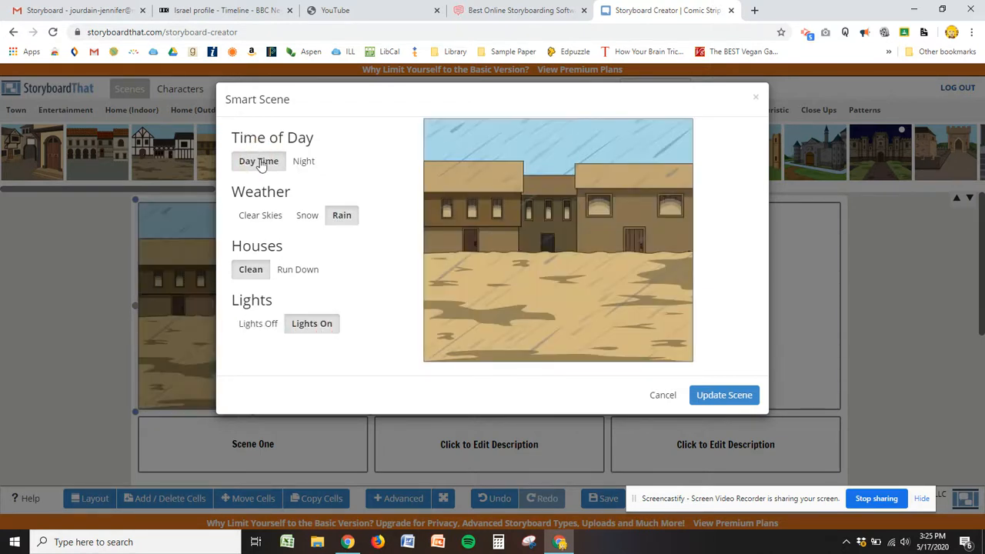
{"action": "left_click", "coordinate": [262, 217]}
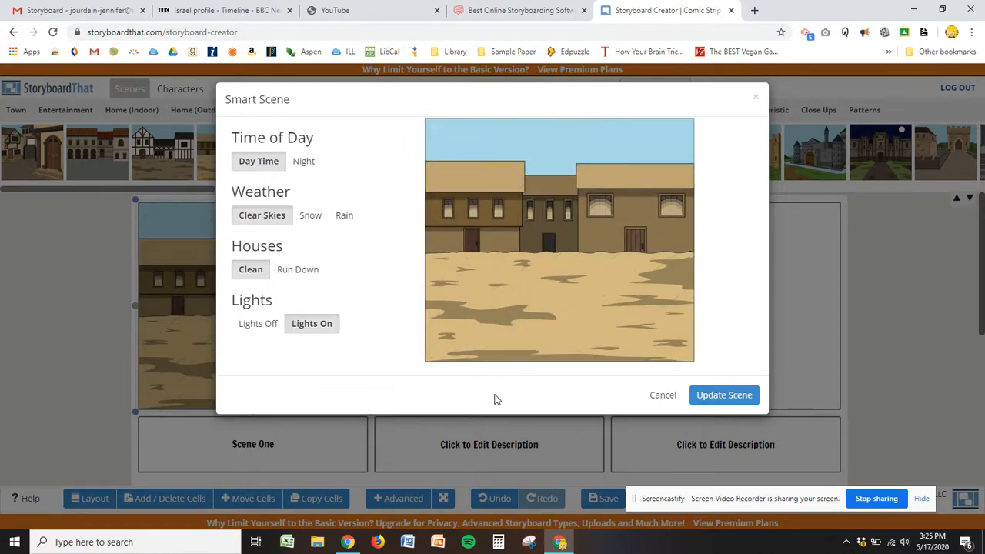
{"action": "left_click", "coordinate": [703, 397]}
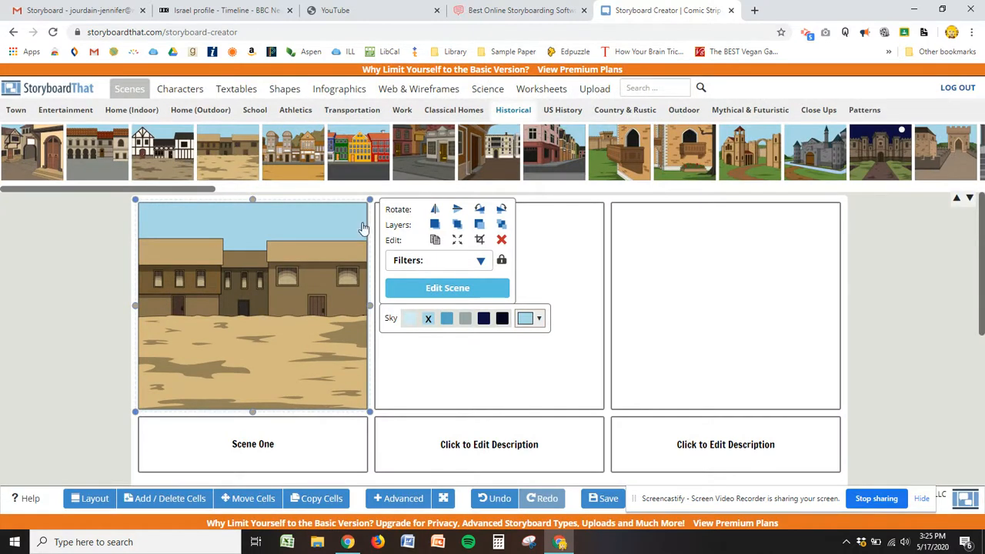
- Place the Cultural woman character with the black dress and red apron in the first cell's scene
{"action": "left_click", "coordinate": [173, 90]}
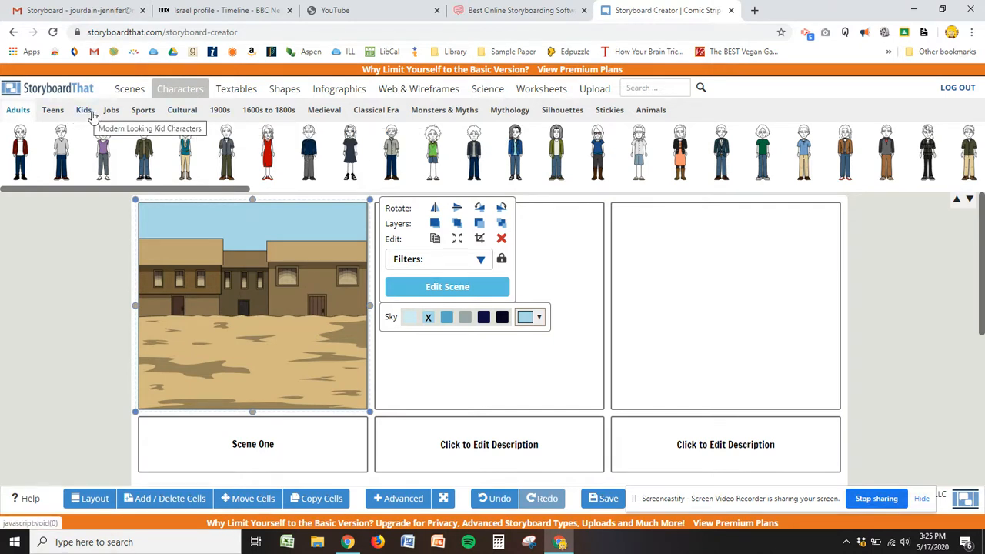
{"action": "left_click", "coordinate": [183, 111]}
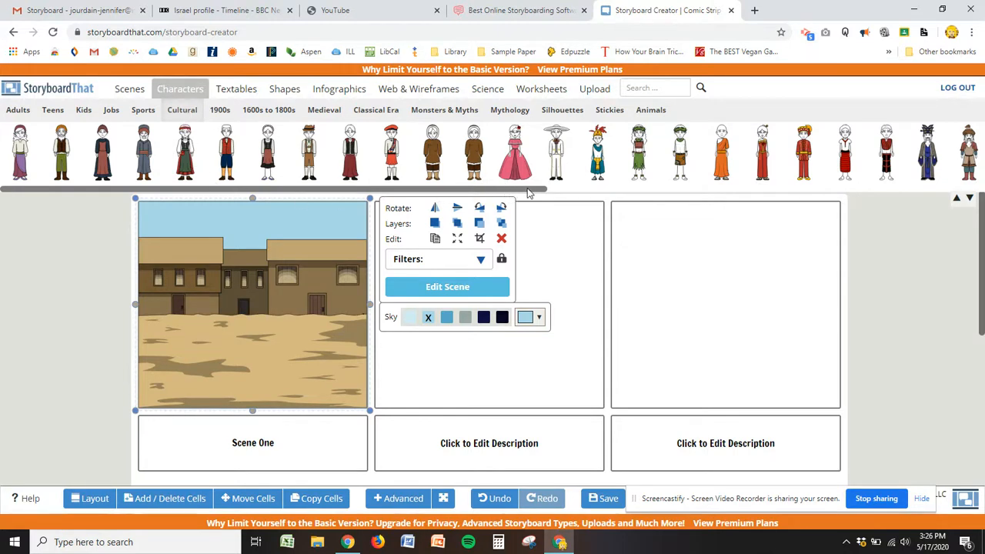
{"action": "left_click_drag", "start_coordinate": [528, 190], "coordinate": [648, 197]}
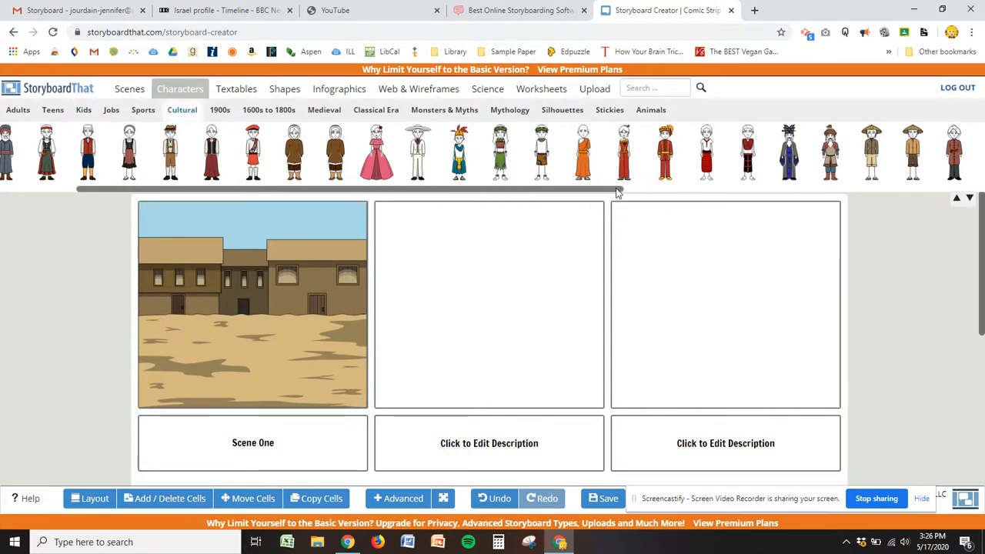
{"action": "left_click_drag", "start_coordinate": [615, 188], "coordinate": [559, 203]}
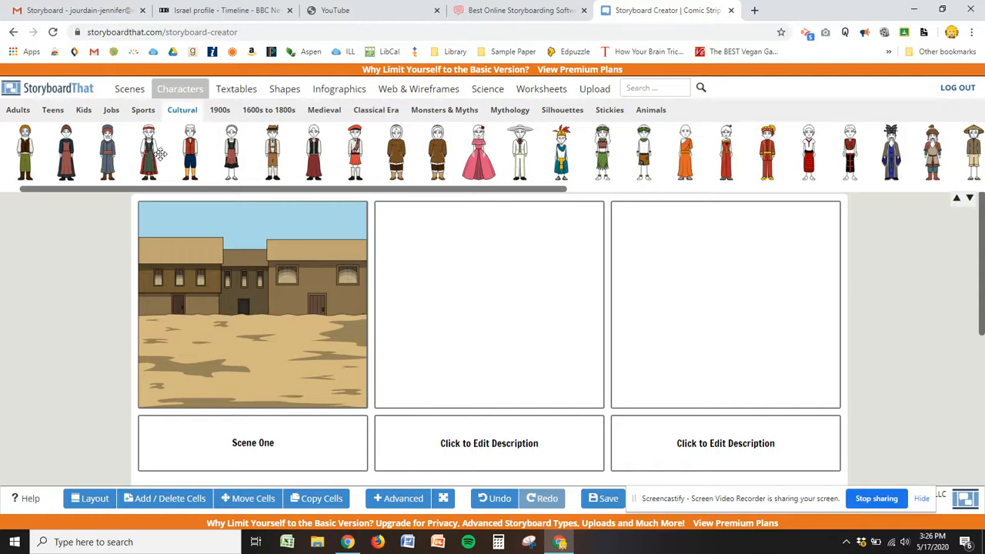
{"action": "left_click_drag", "start_coordinate": [234, 150], "coordinate": [213, 292]}
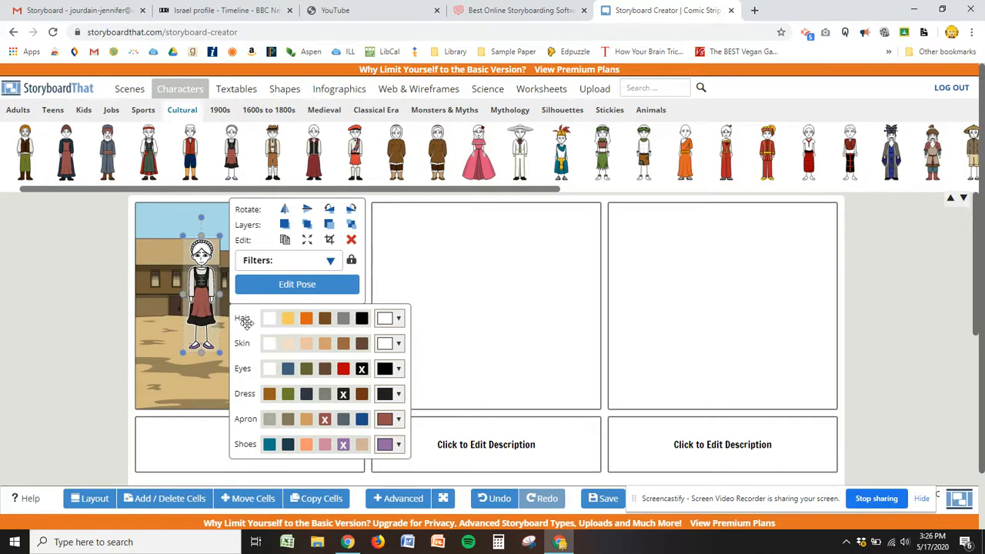
- Colour the woman's hair brown and her skin light tan
{"action": "left_click", "coordinate": [326, 320]}
{"action": "left_click", "coordinate": [343, 344]}
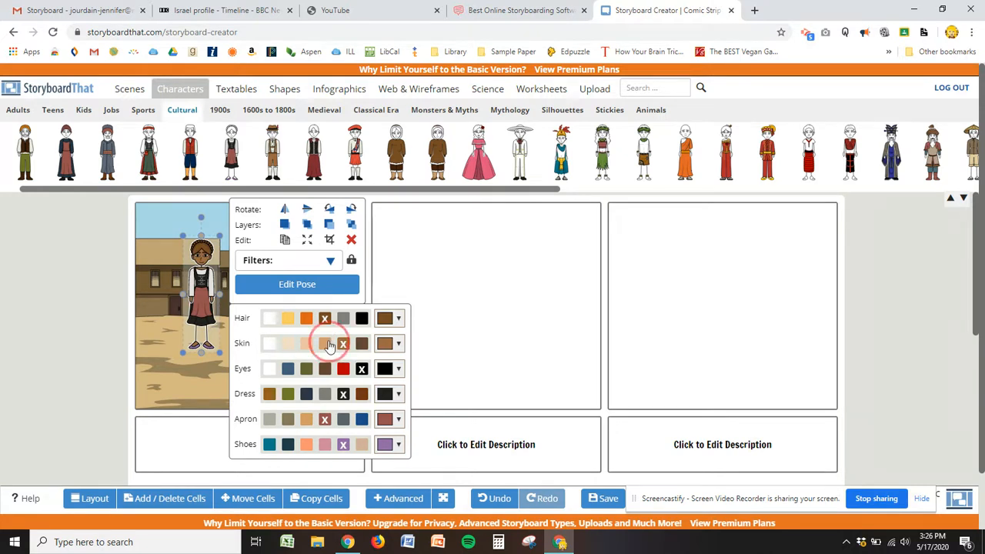
{"action": "left_click", "coordinate": [325, 343]}
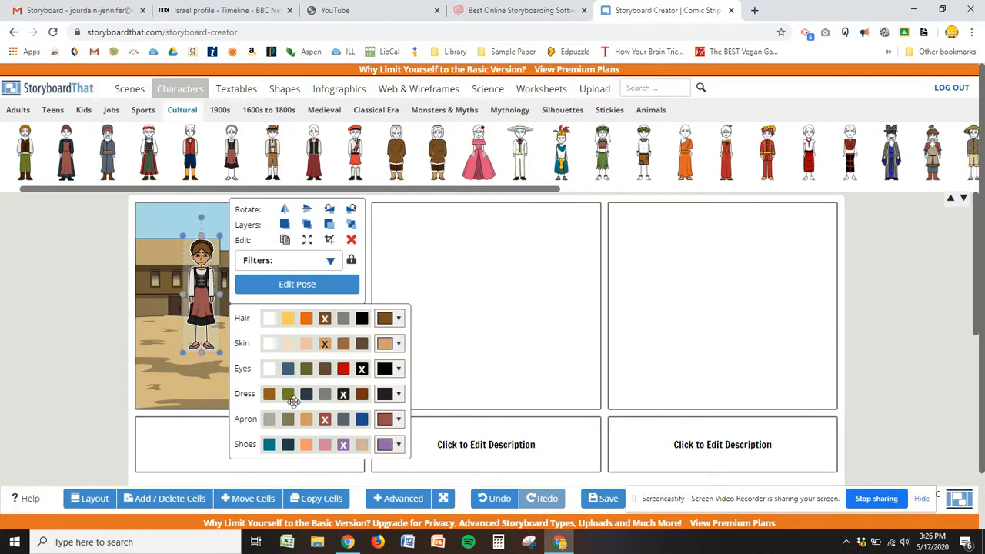
- Turn the woman in the first cell to her side view and give her the wide-eyed, open-mouthed shocked expression
{"action": "left_click", "coordinate": [316, 284]}
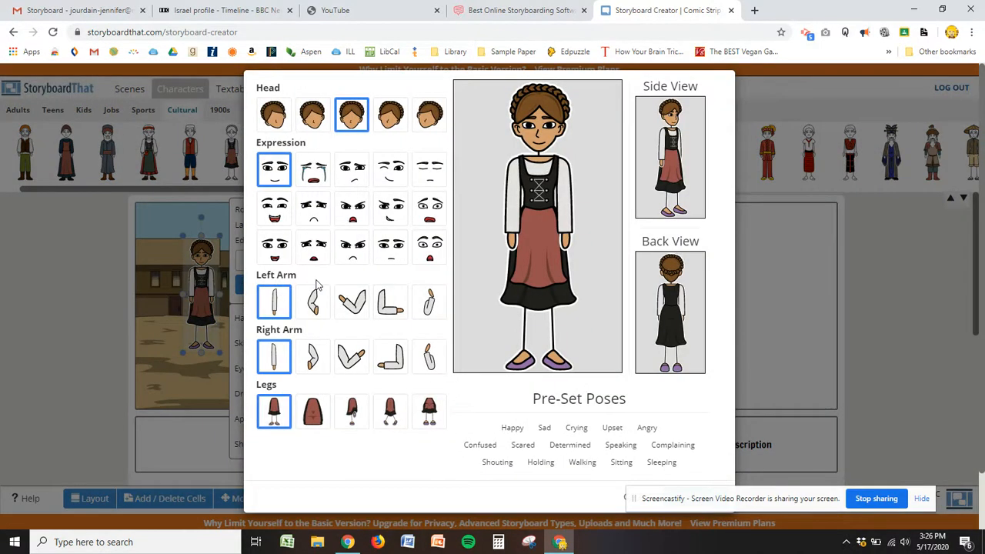
{"action": "left_click", "coordinate": [679, 192]}
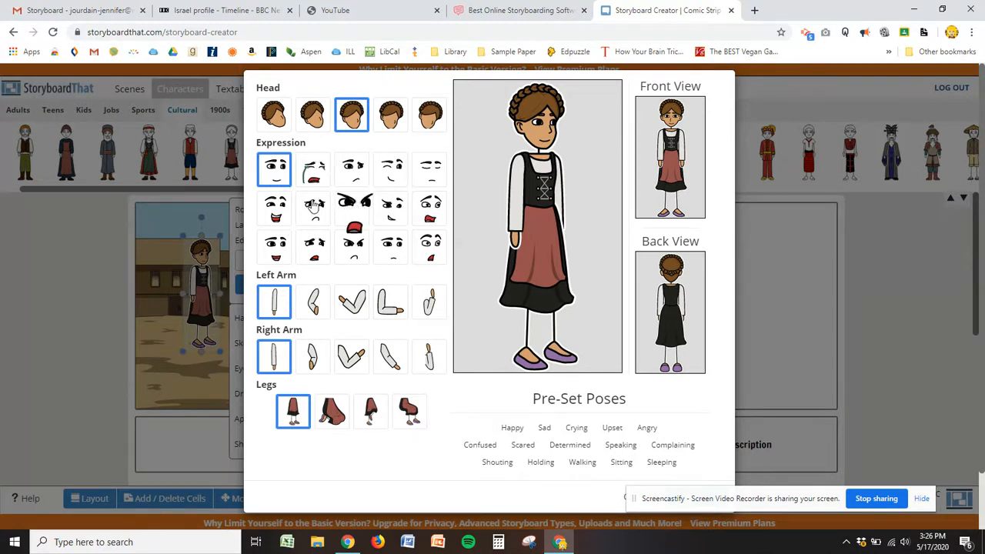
{"action": "left_click", "coordinate": [268, 203]}
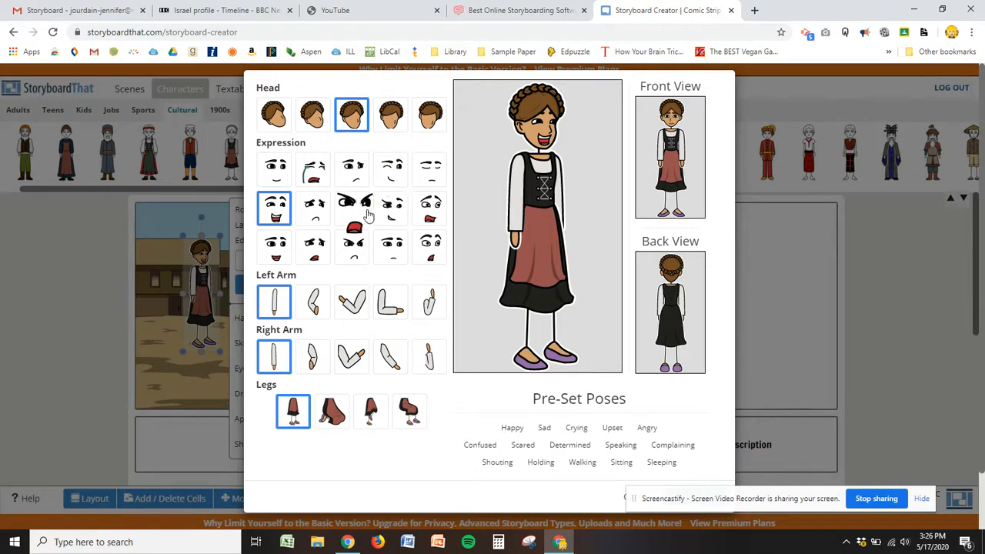
{"action": "left_click", "coordinate": [431, 212]}
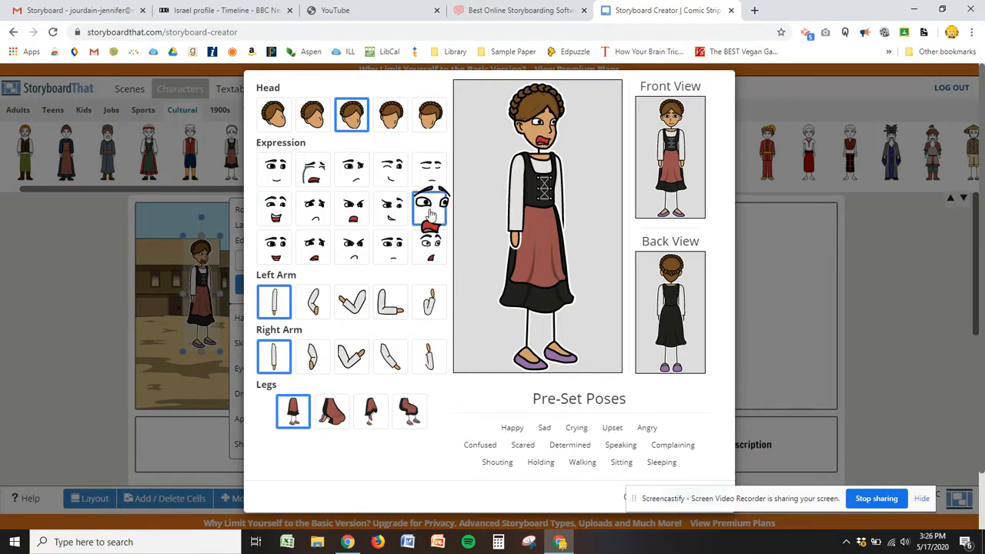
{"action": "left_click", "coordinate": [433, 244]}
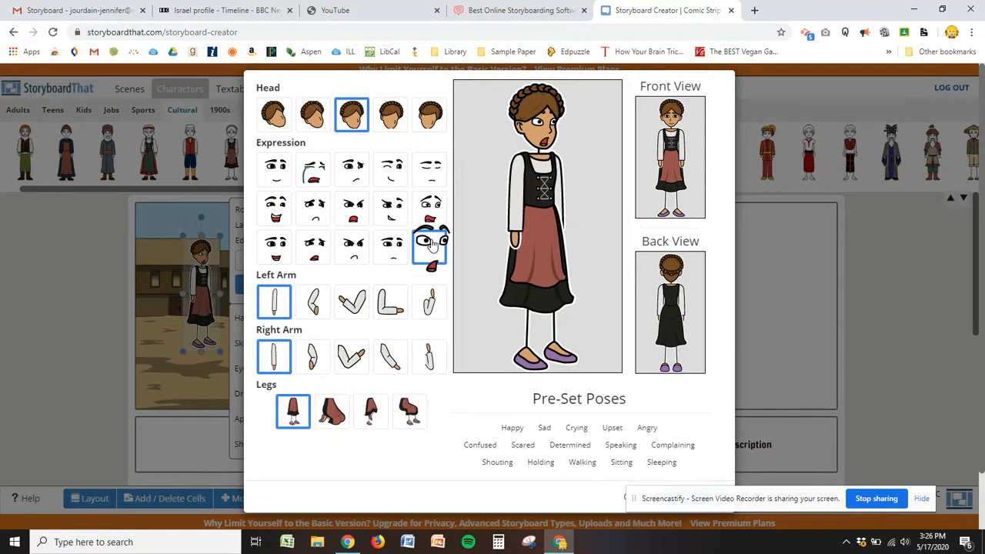
- Pose the woman with the fourth head position, right arm bent upward and left hand on her hip, and close the pose editor
{"action": "left_click", "coordinate": [391, 117]}
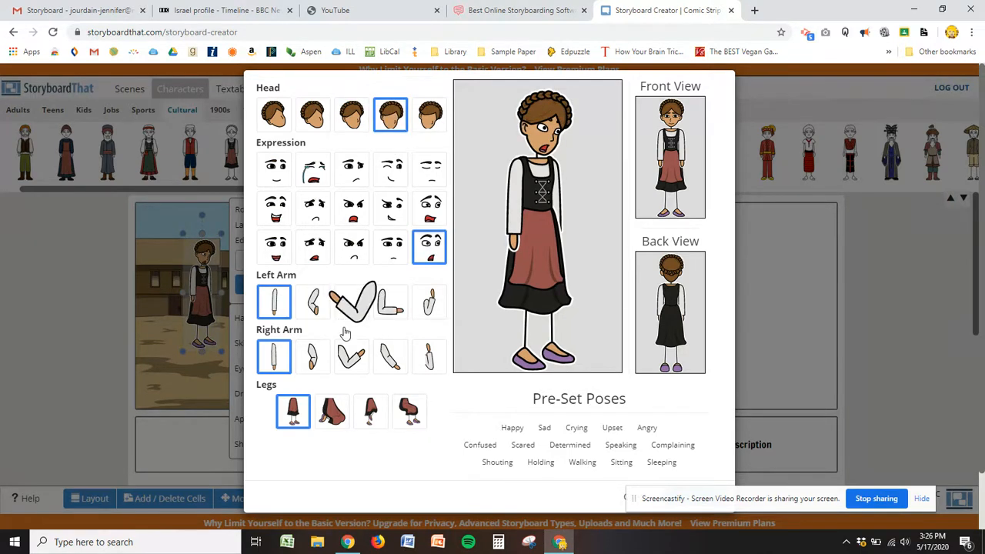
{"action": "left_click", "coordinate": [352, 357]}
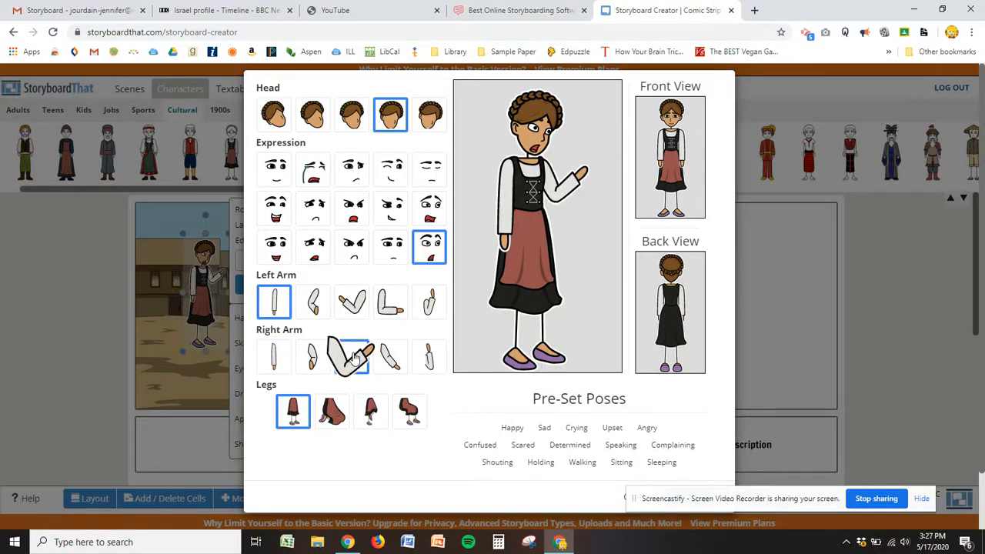
{"action": "left_click", "coordinate": [312, 304]}
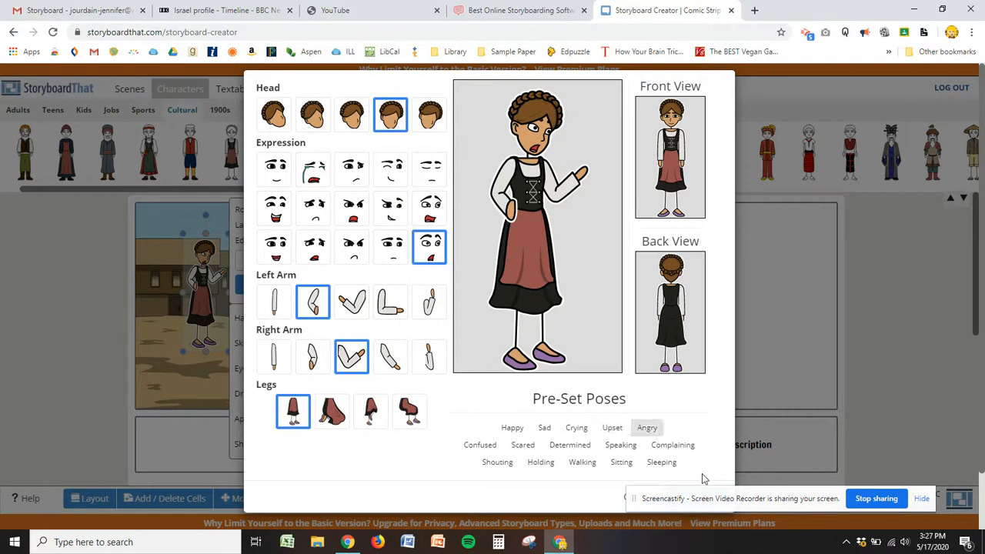
{"action": "left_click_drag", "start_coordinate": [716, 500], "coordinate": [784, 496]}
{"action": "left_click", "coordinate": [680, 497]}
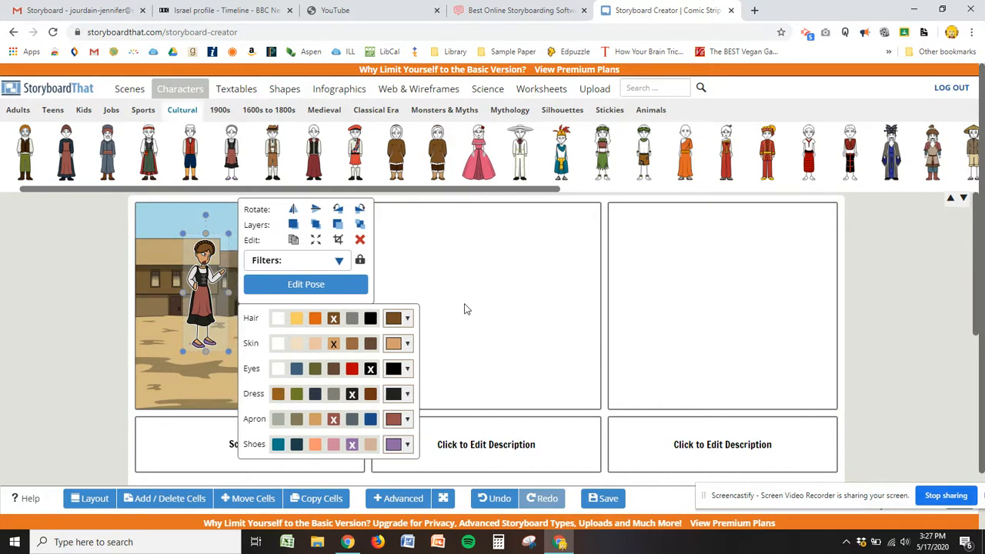
- Duplicate the woman from the first cell and place the copy in the second cell
{"action": "left_click", "coordinate": [295, 243]}
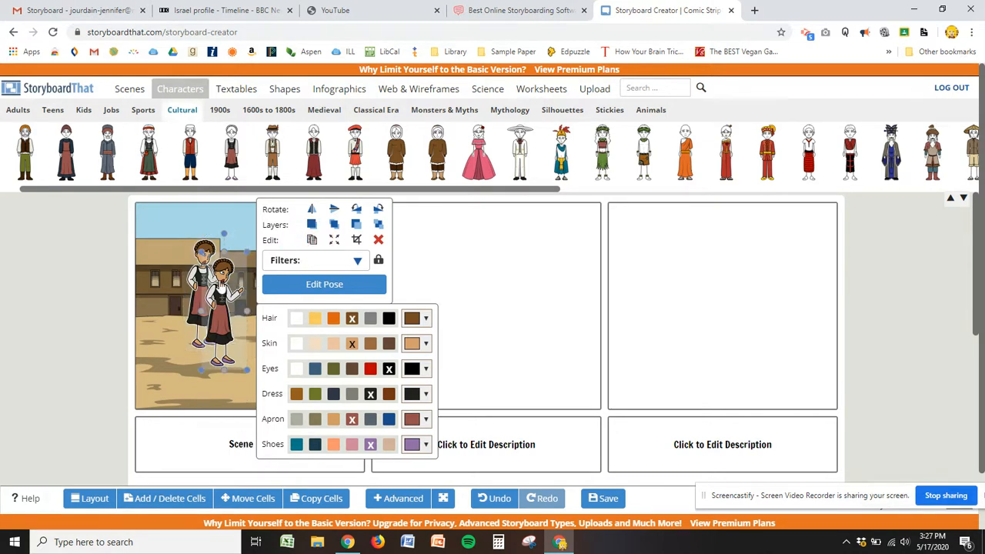
{"action": "left_click", "coordinate": [223, 284]}
{"action": "left_click_drag", "start_coordinate": [223, 285], "coordinate": [539, 311]}
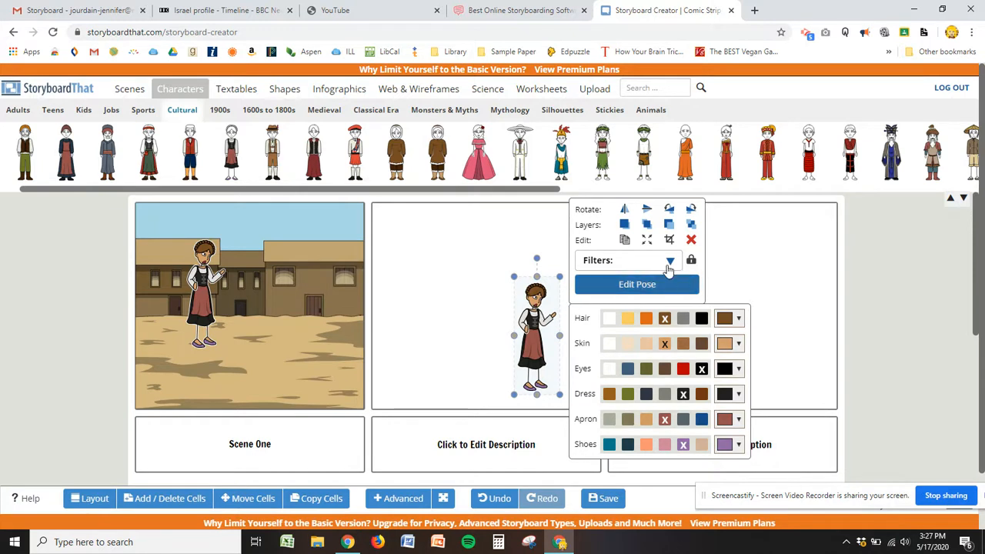
- Mirror the second cell's woman horizontally, shrink her slightly and reposition her near the cell's right side
{"action": "left_click", "coordinate": [624, 210]}
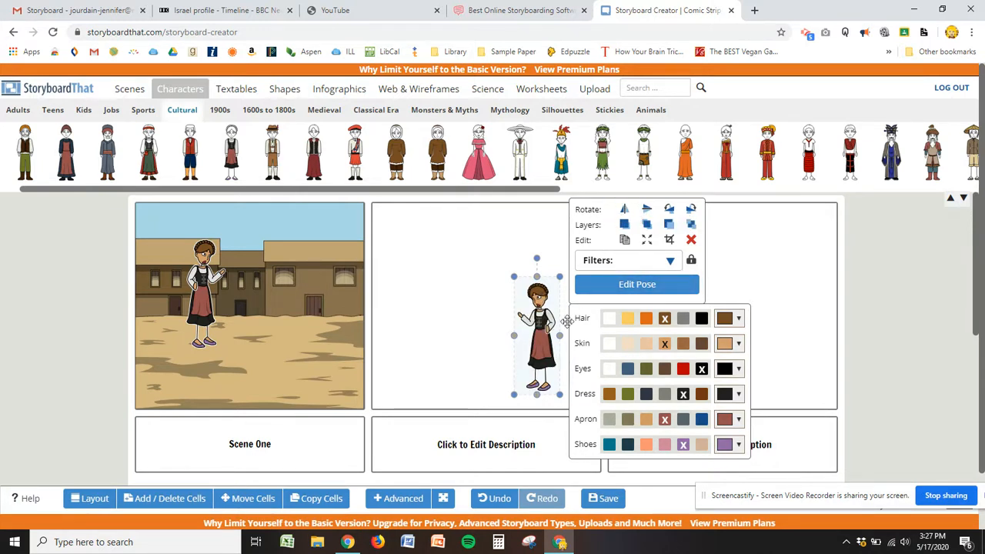
{"action": "left_click", "coordinate": [559, 393]}
{"action": "left_click_drag", "start_coordinate": [560, 394], "coordinate": [550, 368]}
{"action": "left_click_drag", "start_coordinate": [537, 331], "coordinate": [552, 320]}
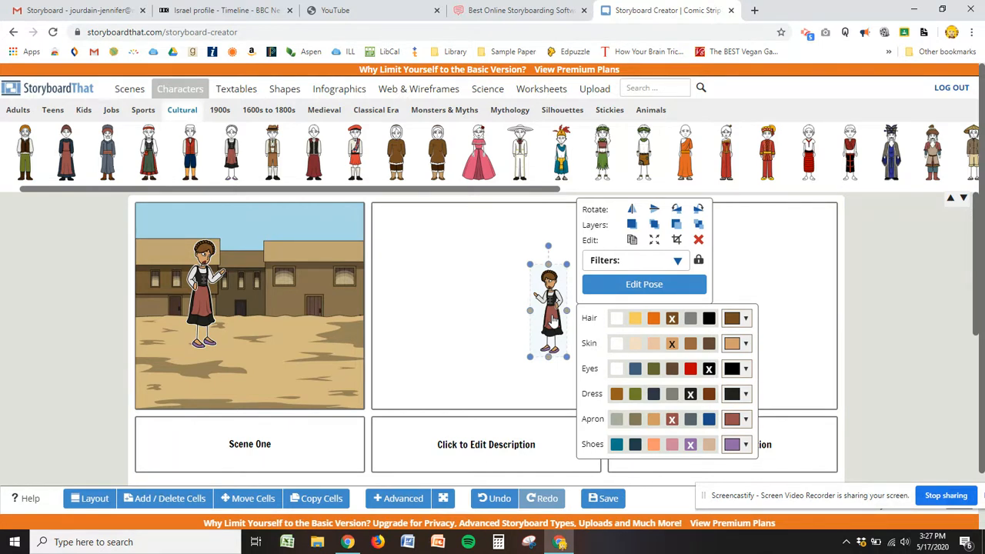
- Add a rectangular speech bubble above the first cell's woman, reading "Where are you going?" in the Alfa Slab One font
{"action": "left_click", "coordinate": [240, 93]}
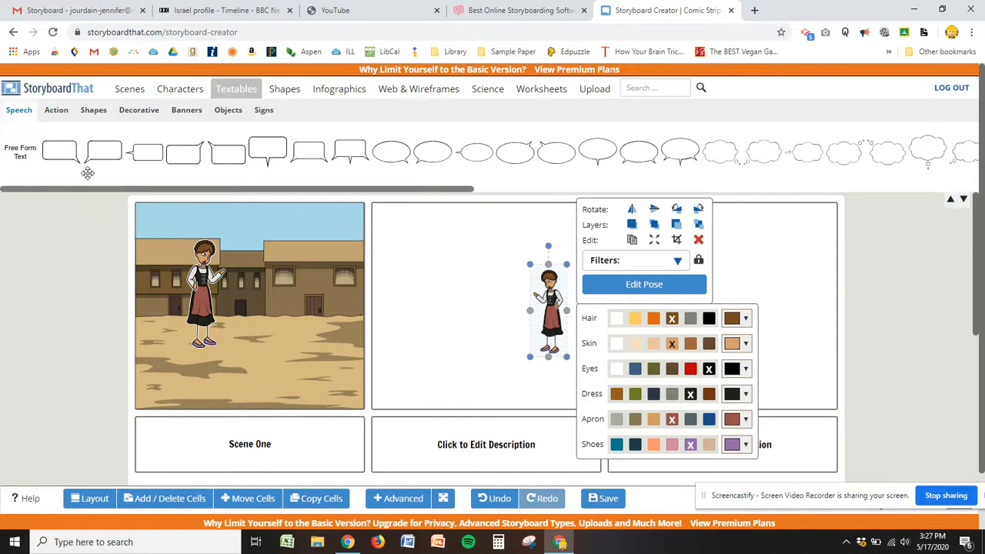
{"action": "left_click_drag", "start_coordinate": [99, 150], "coordinate": [246, 234]}
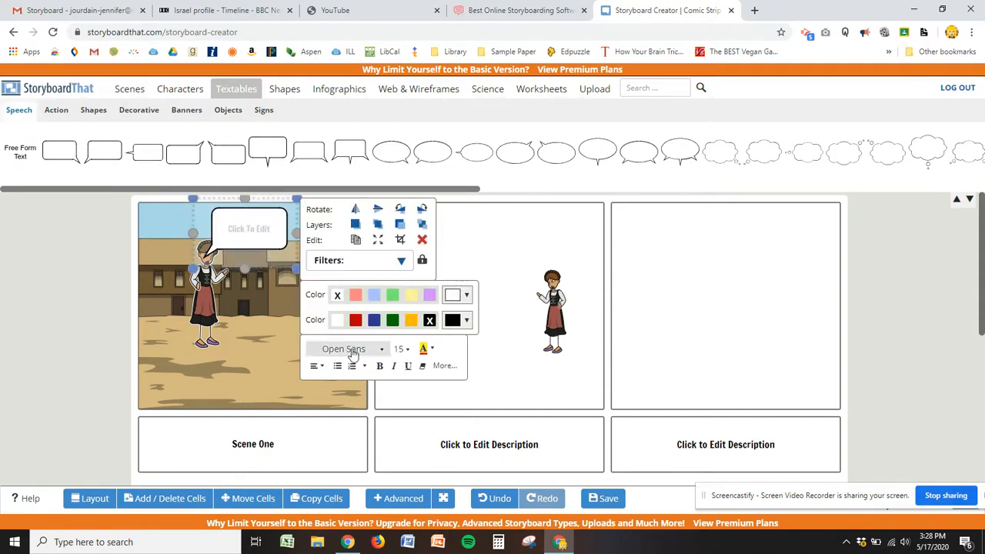
{"action": "left_click", "coordinate": [354, 351]}
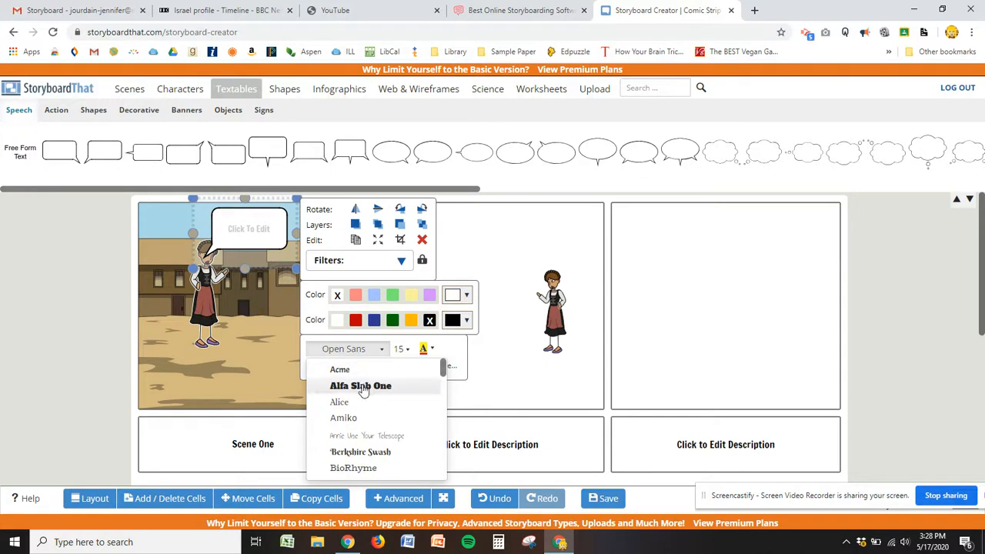
{"action": "left_click", "coordinate": [363, 387]}
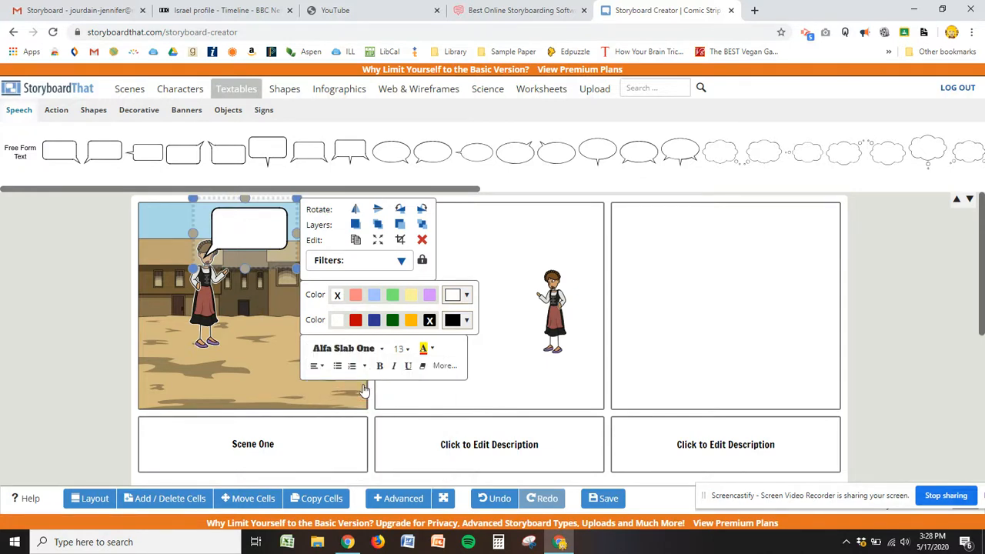
{"action": "type", "text": "ha"}
{"action": "type", "text": "ere are you"}
{"action": "type", "text": " going"}
{"action": "type", "text": "?"}
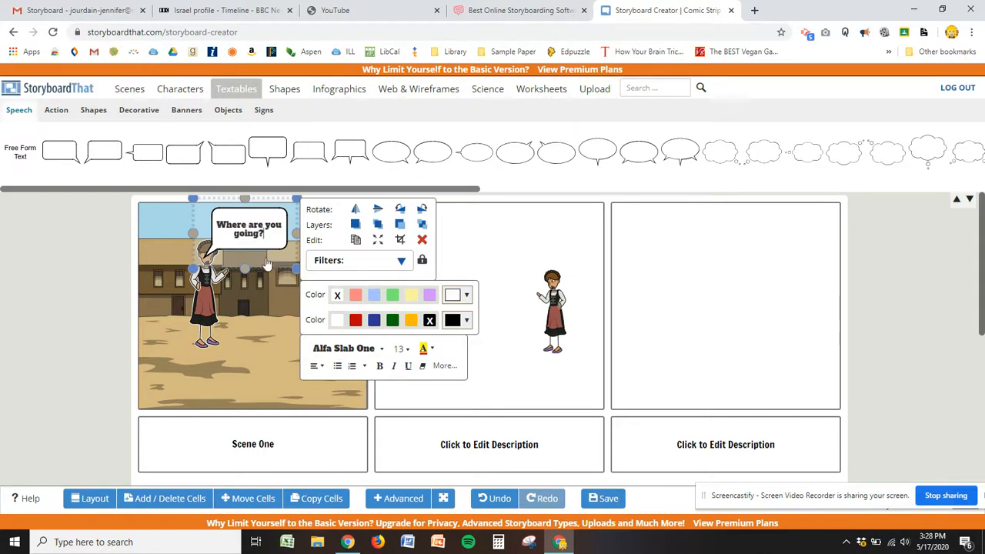
- Change the speech bubble's text font to BioRhyme and move the bubble slightly right so it clears the woman's face
{"action": "left_click", "coordinate": [269, 237]}
{"action": "left_click_drag", "start_coordinate": [269, 237], "coordinate": [212, 223]}
{"action": "left_click", "coordinate": [348, 351]}
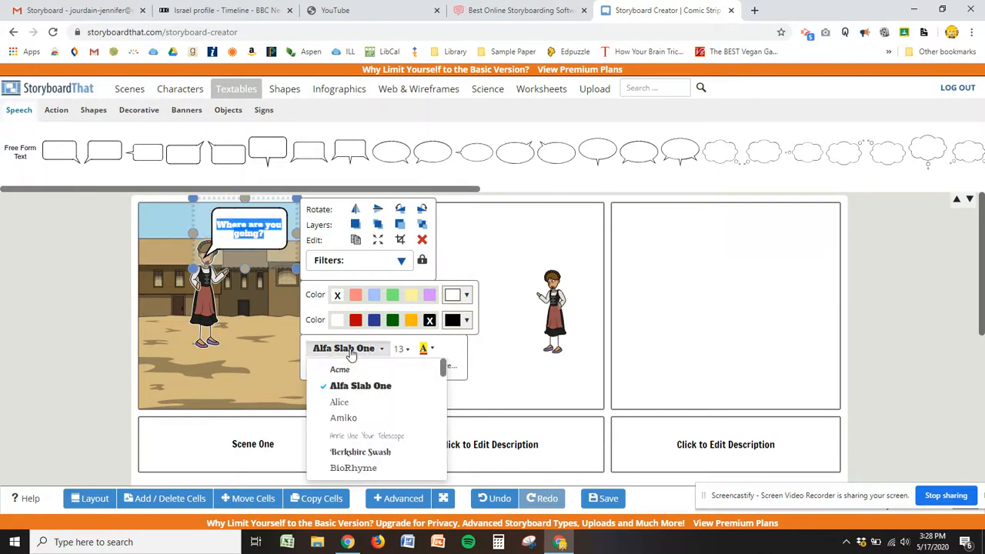
{"action": "left_click", "coordinate": [358, 466]}
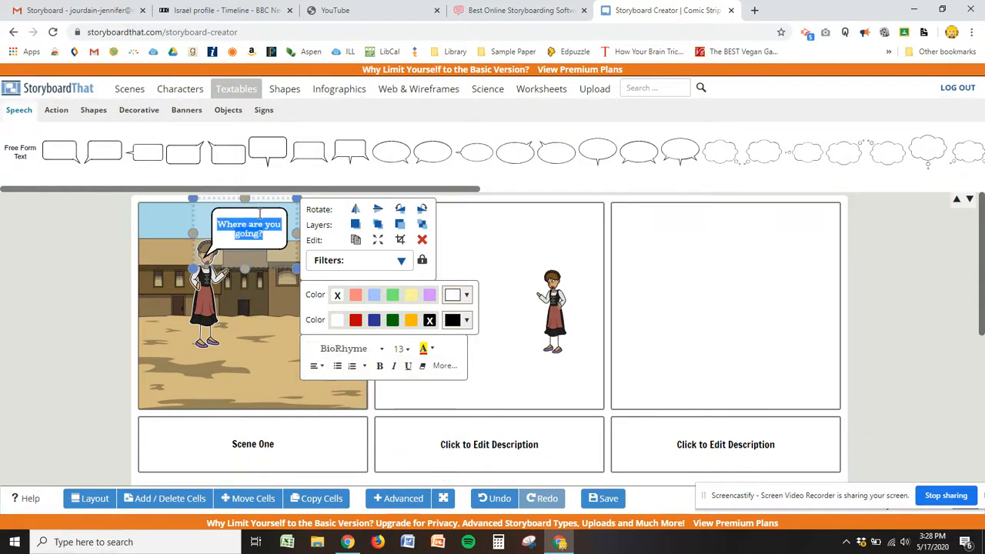
{"action": "left_click_drag", "start_coordinate": [260, 214], "coordinate": [291, 218]}
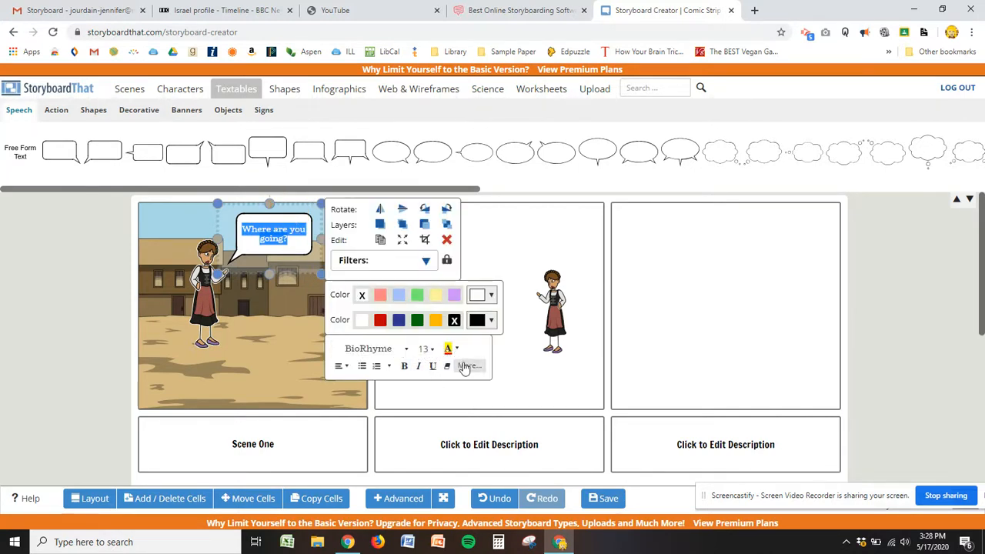
{"action": "left_click", "coordinate": [251, 334]}
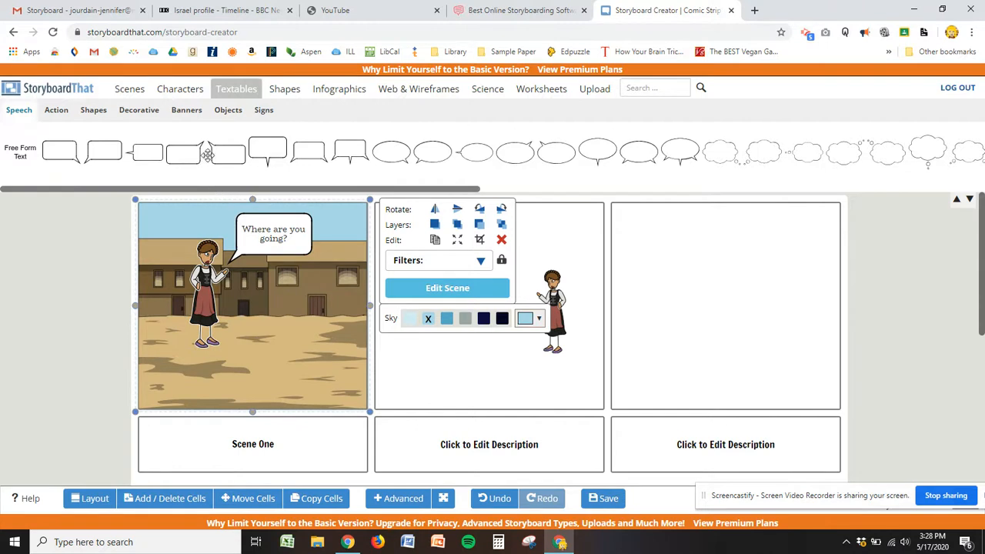
{"action": "left_click", "coordinate": [281, 94]}
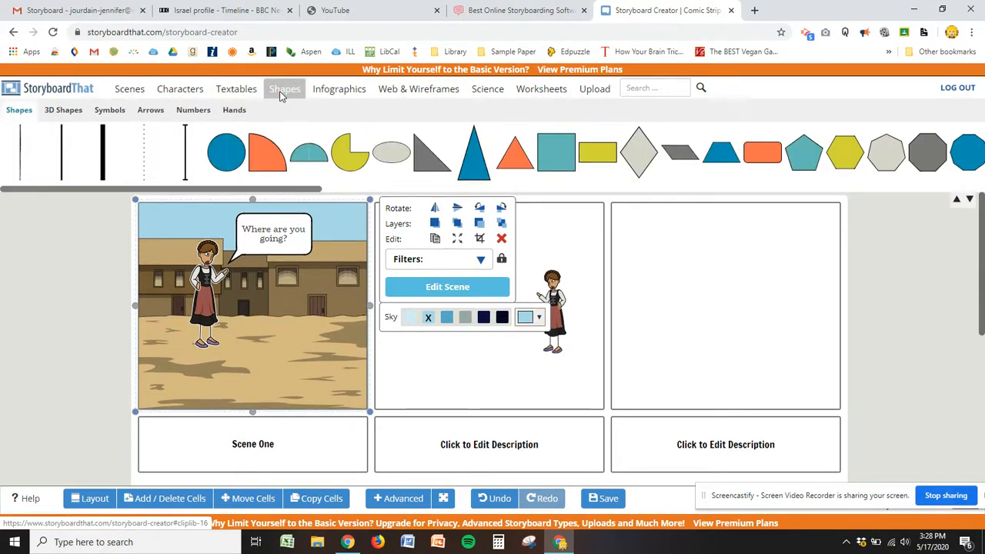
{"action": "left_click", "coordinate": [55, 115]}
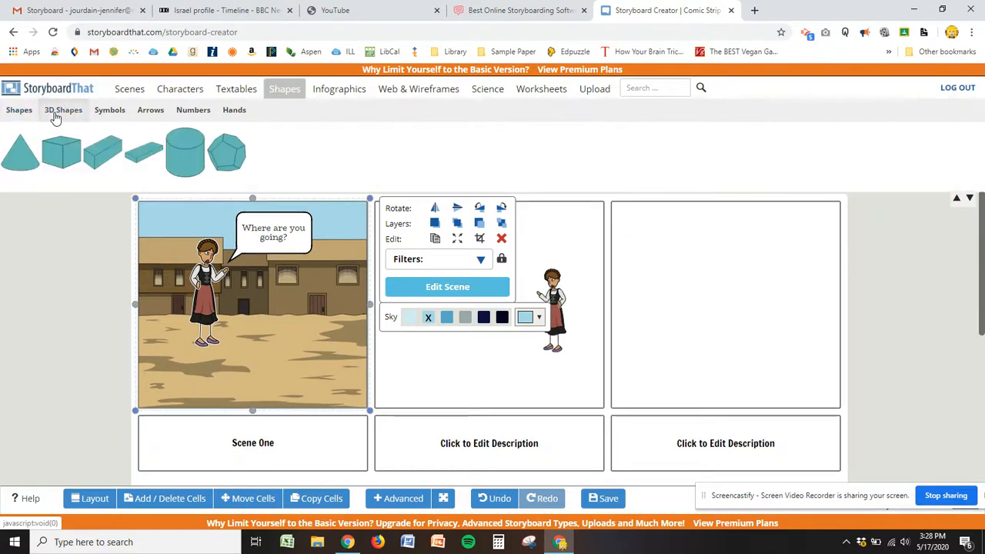
{"action": "left_click", "coordinate": [119, 115]}
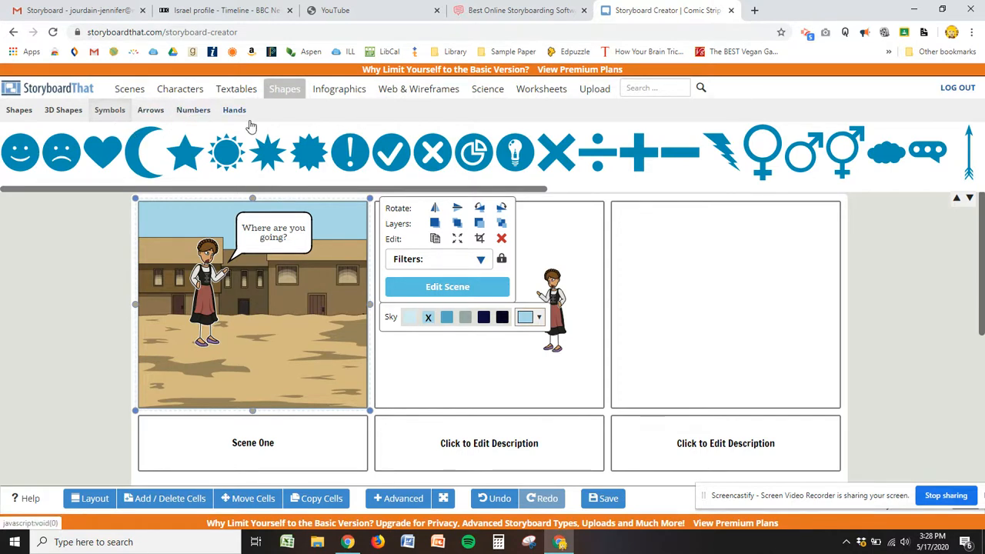
{"action": "left_click", "coordinate": [162, 115]}
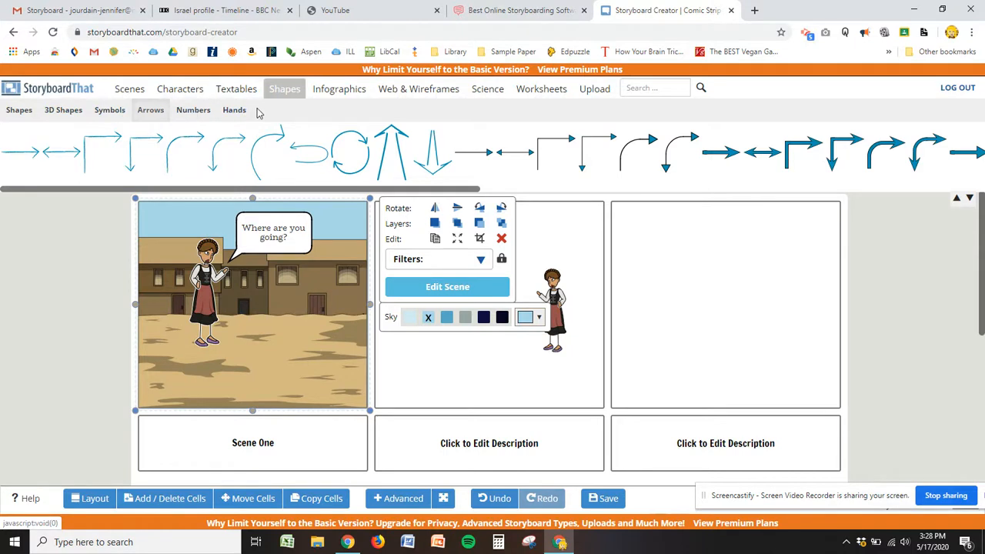
{"action": "left_click", "coordinate": [230, 110]}
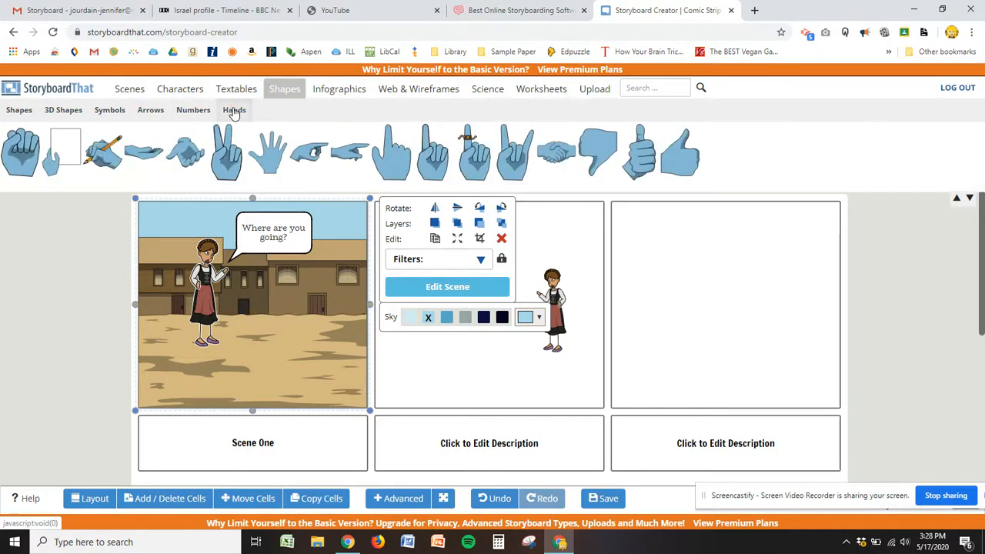
{"action": "left_click", "coordinate": [19, 111]}
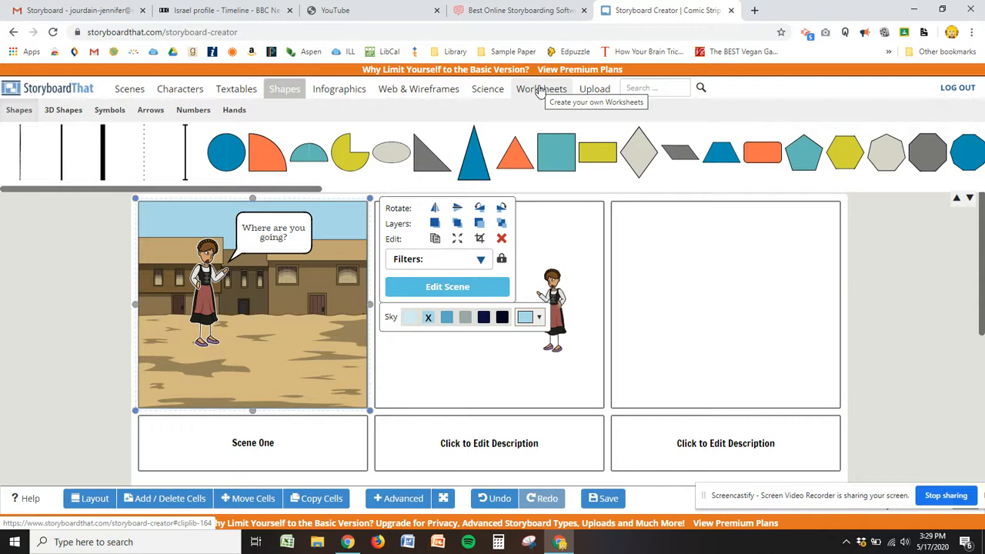
- Search the artwork library for "stick" and decline the premium photo upgrade offer
{"action": "left_click", "coordinate": [638, 89]}
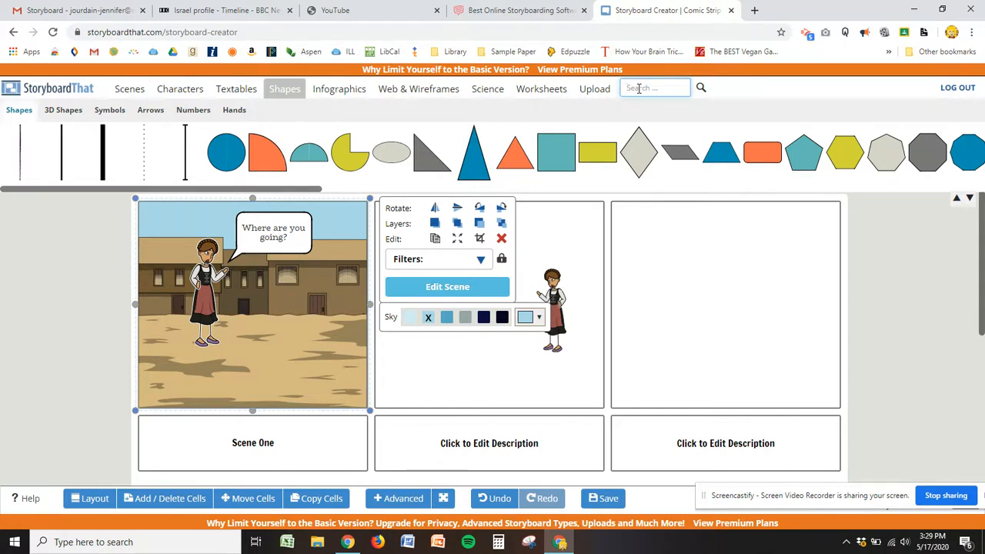
{"action": "left_click", "coordinate": [638, 89]}
{"action": "type", "text": "stick"}
{"action": "key", "text": "Return"}
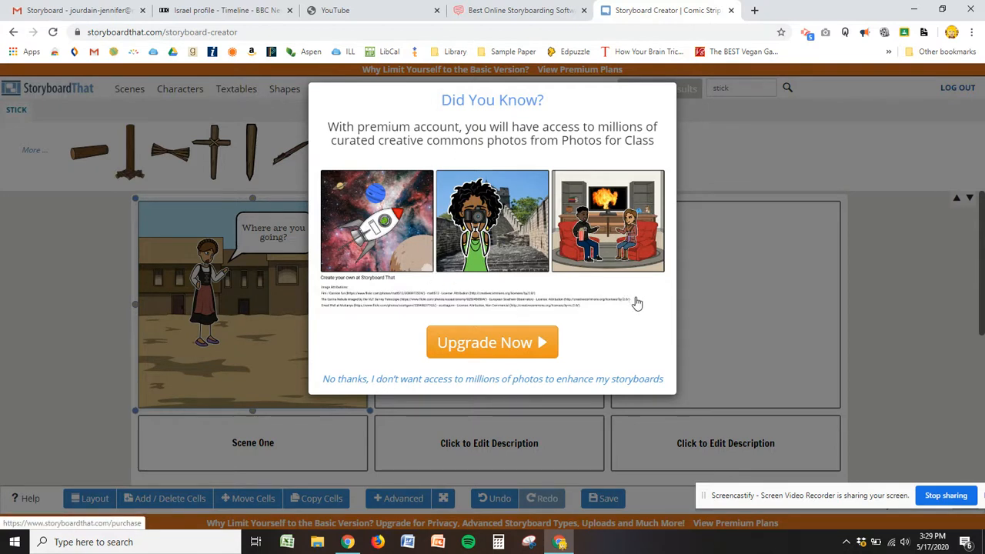
{"action": "left_click", "coordinate": [562, 379]}
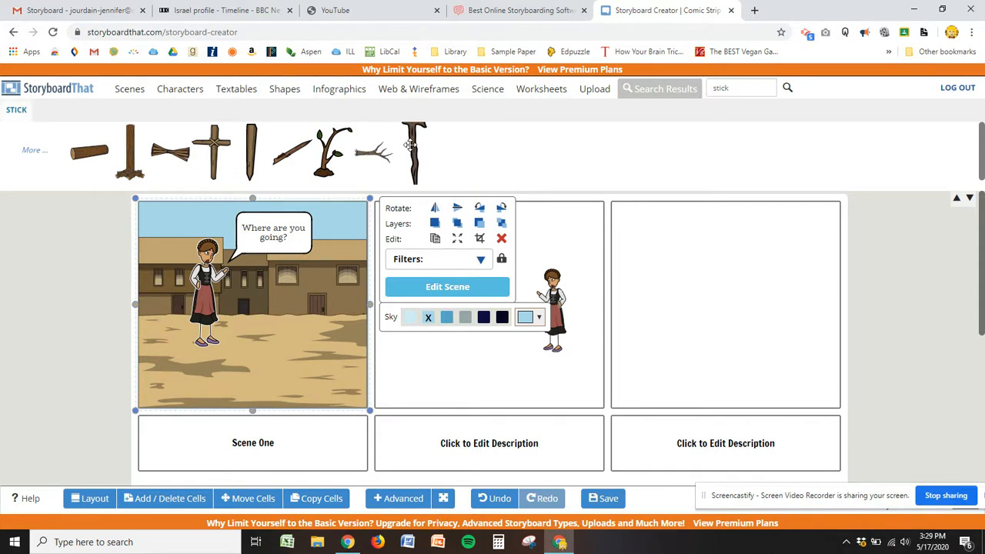
- Place the T-handled walking stick in the first cell, against the woman's side below the hand on her hip
{"action": "left_click_drag", "start_coordinate": [412, 144], "coordinate": [232, 299]}
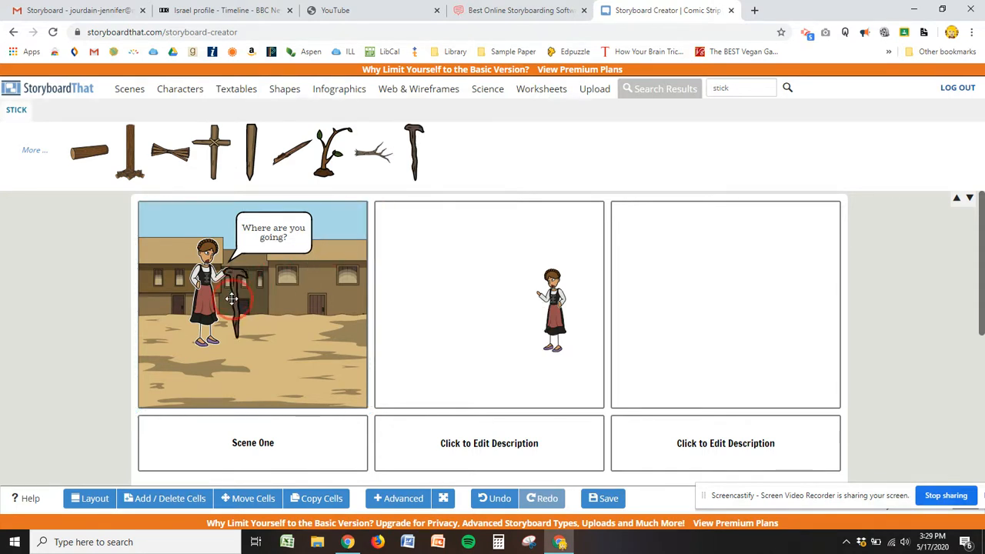
{"action": "left_click", "coordinate": [232, 302]}
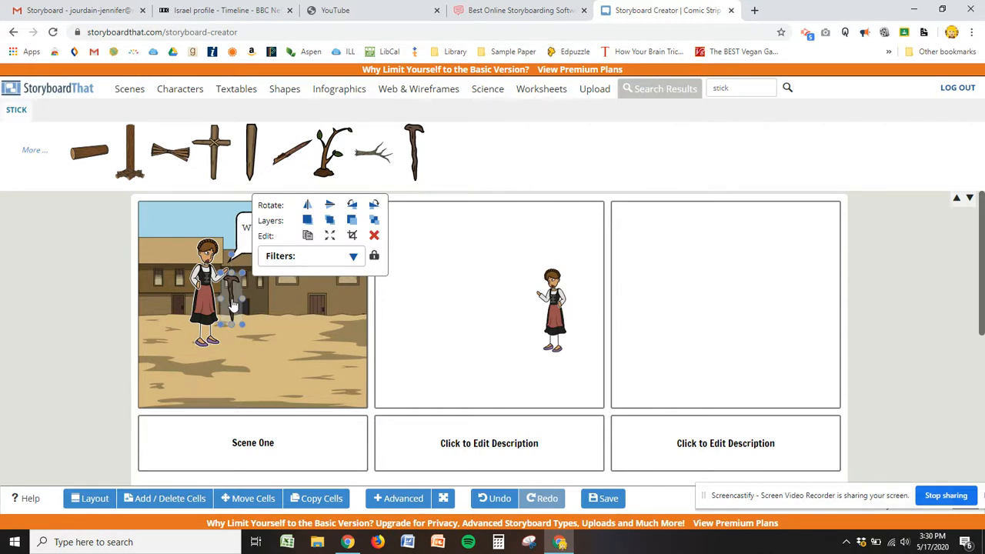
{"action": "left_click_drag", "start_coordinate": [232, 301], "coordinate": [195, 316]}
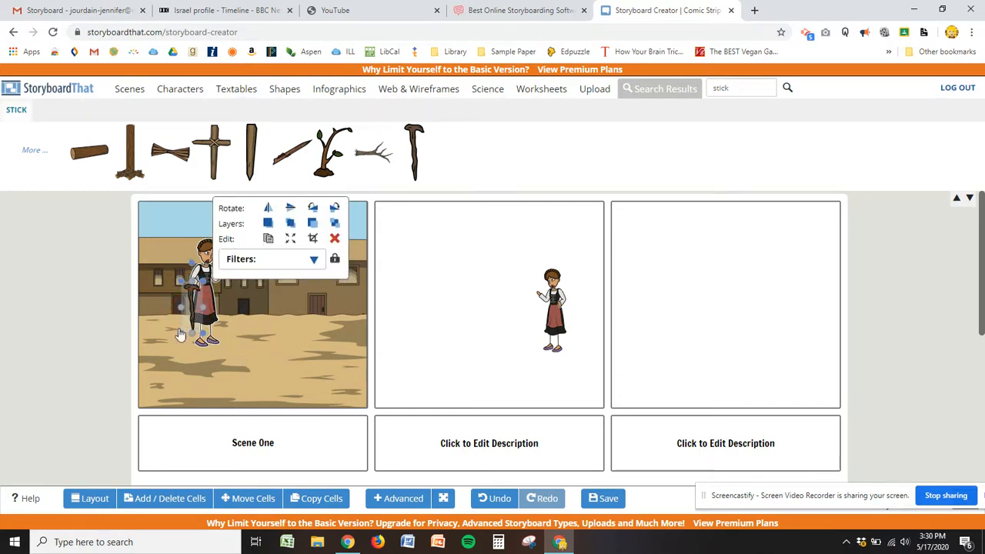
{"action": "left_click", "coordinate": [289, 341]}
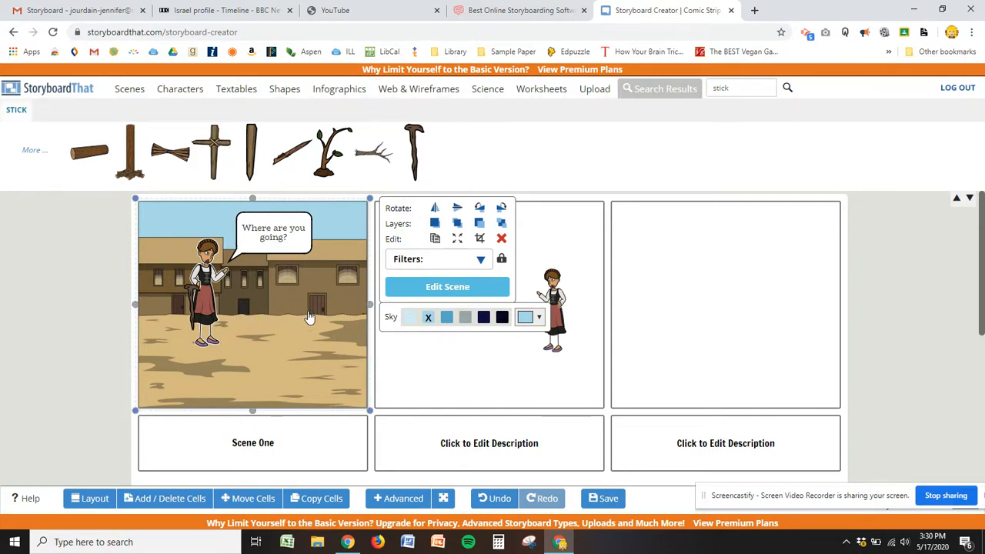
- Add the white sheep from the animal characters to the first cell, shrunk to stand on the sand facing the woman
{"action": "left_click", "coordinate": [180, 89]}
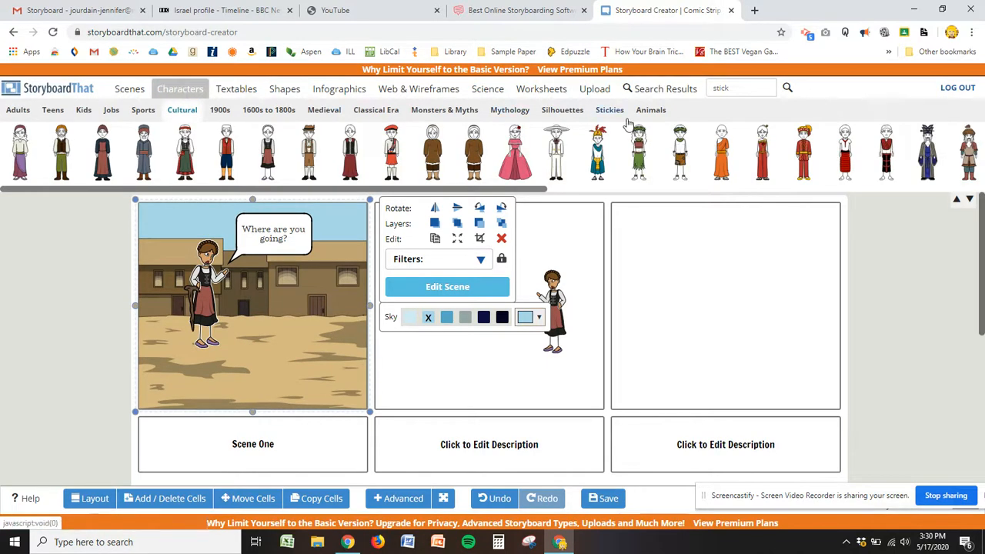
{"action": "left_click", "coordinate": [650, 110]}
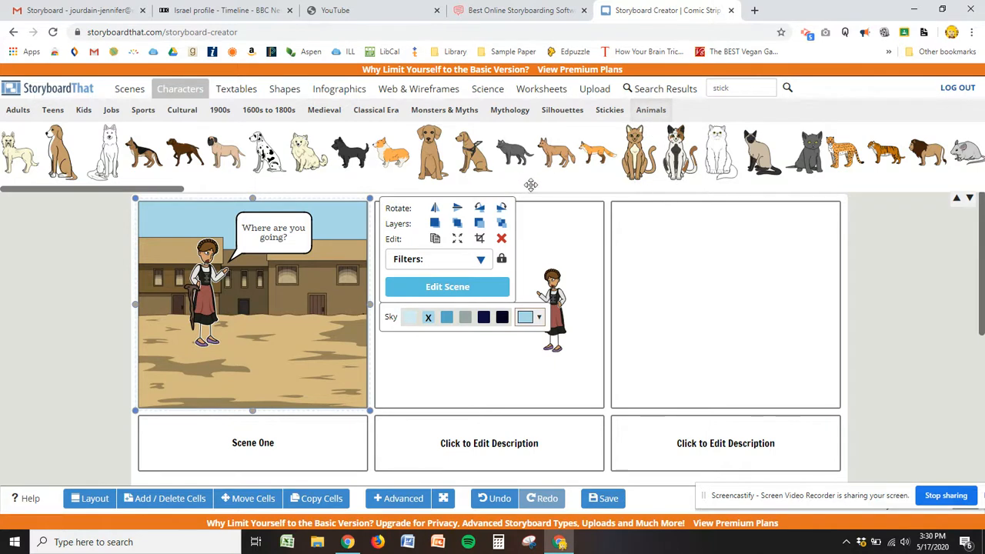
{"action": "left_click_drag", "start_coordinate": [177, 193], "coordinate": [404, 192]}
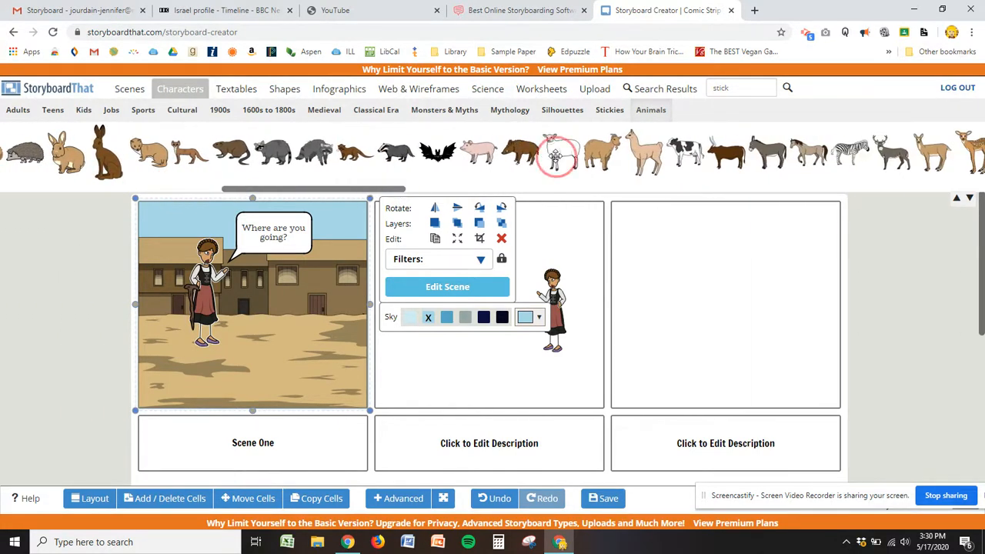
{"action": "left_click_drag", "start_coordinate": [554, 157], "coordinate": [299, 321]}
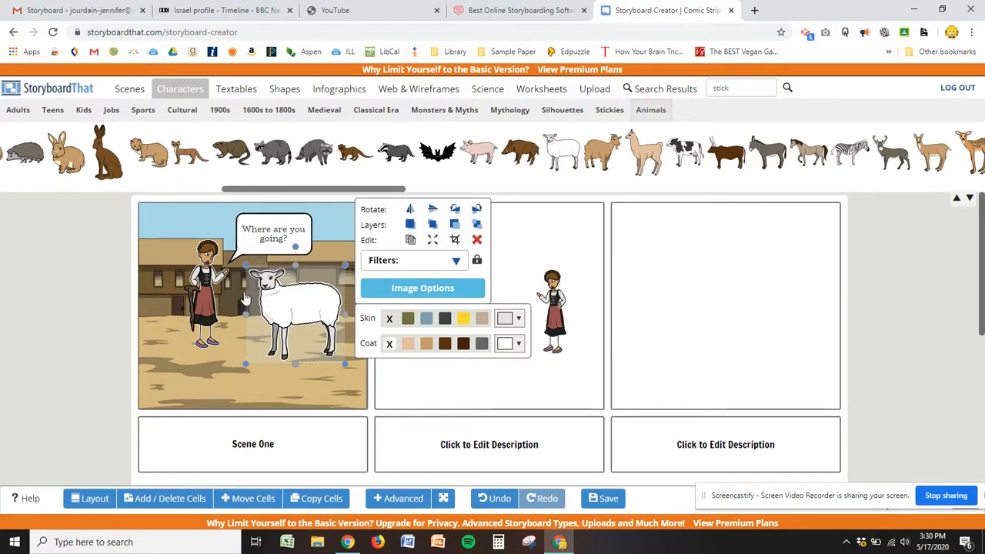
{"action": "left_click_drag", "start_coordinate": [245, 265], "coordinate": [284, 318]}
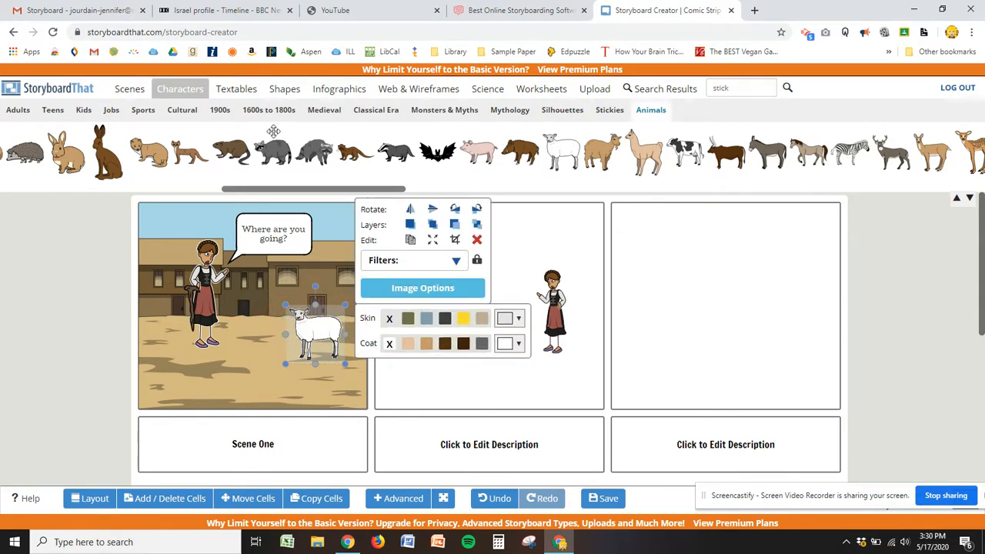
{"action": "left_click", "coordinate": [536, 246]}
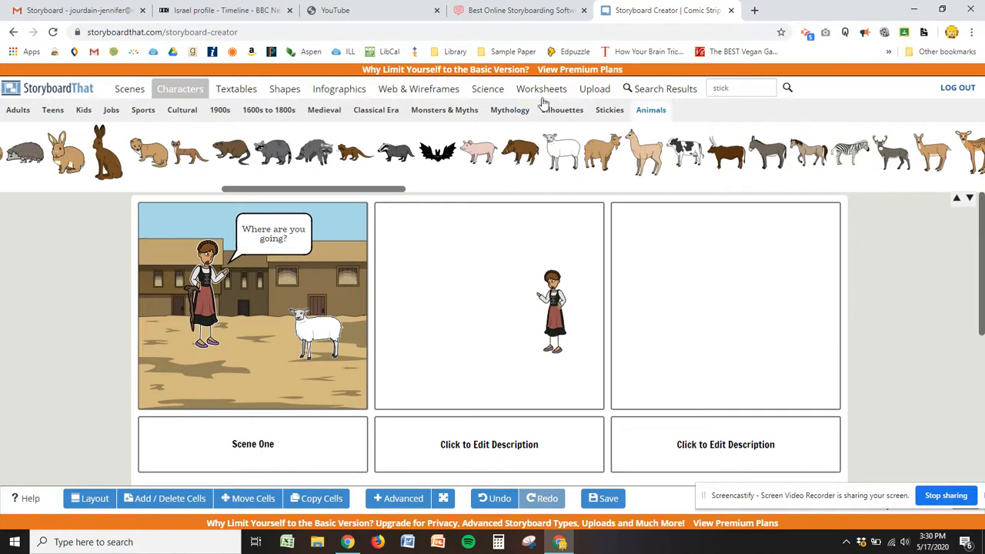
- Browse the silhouette characters from crowd groups through to single figures
{"action": "left_click", "coordinate": [561, 112]}
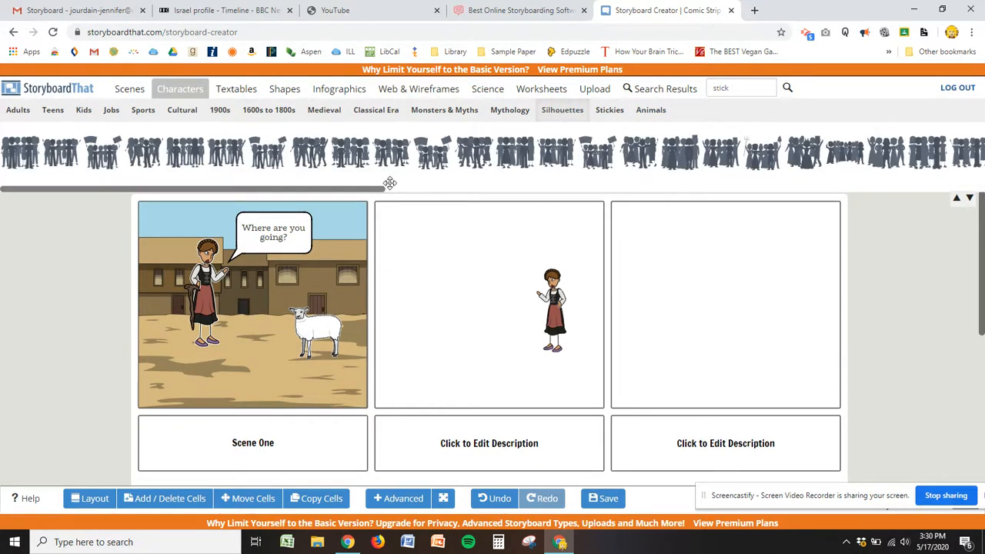
{"action": "left_click_drag", "start_coordinate": [374, 188], "coordinate": [826, 211]}
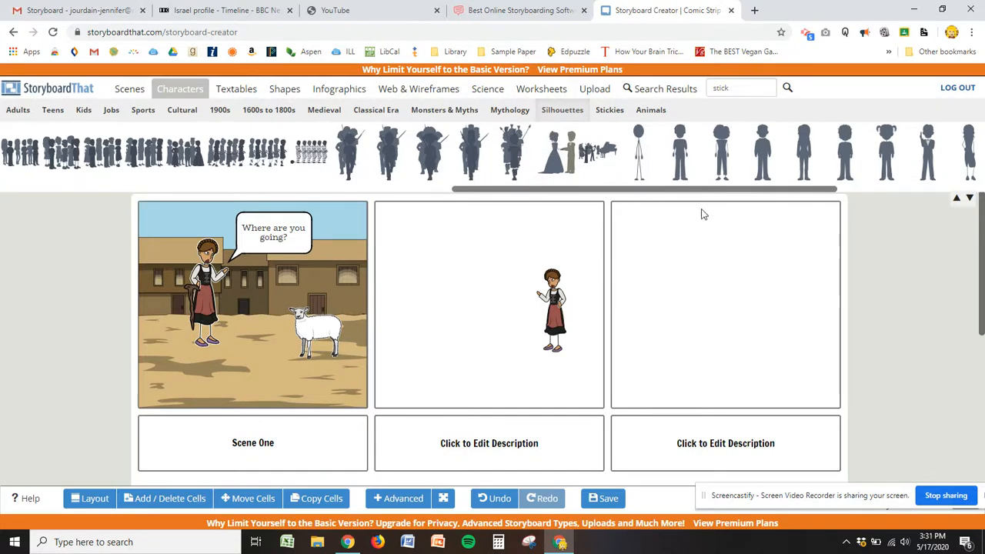
{"action": "left_click_drag", "start_coordinate": [744, 190], "coordinate": [208, 213]}
- Try the grey brick pattern as the second cell's background and replace it with the blue spiral pattern
{"action": "left_click", "coordinate": [129, 89]}
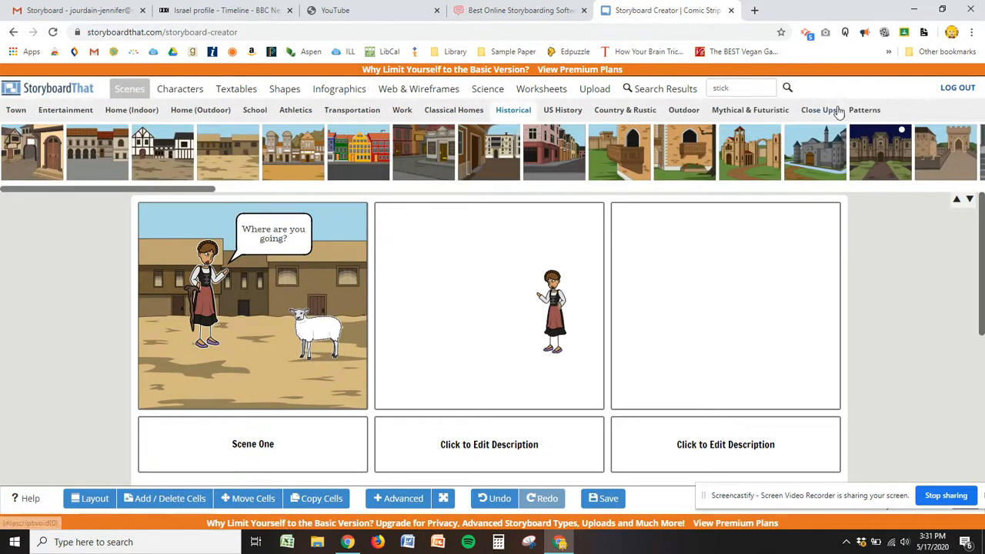
{"action": "left_click", "coordinate": [865, 112]}
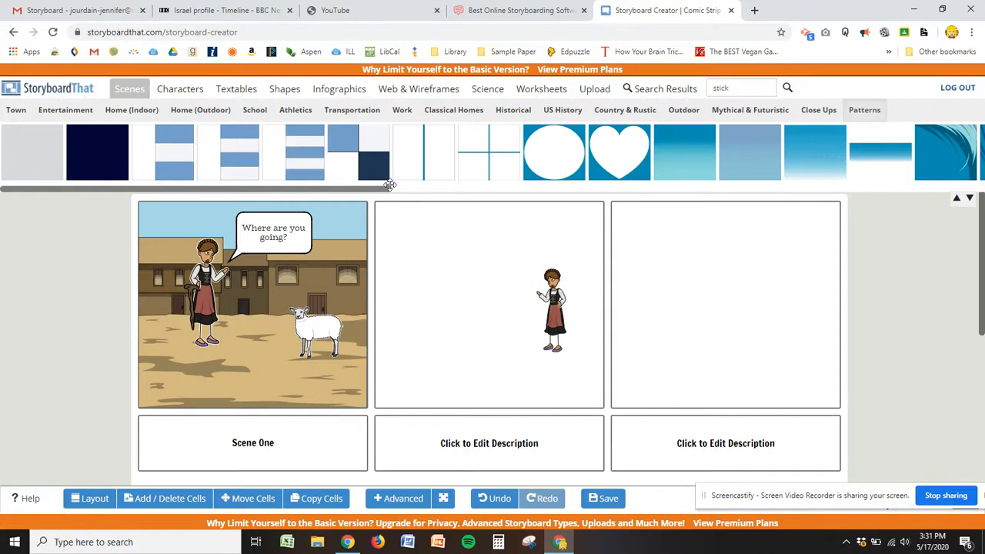
{"action": "left_click_drag", "start_coordinate": [388, 190], "coordinate": [900, 194]}
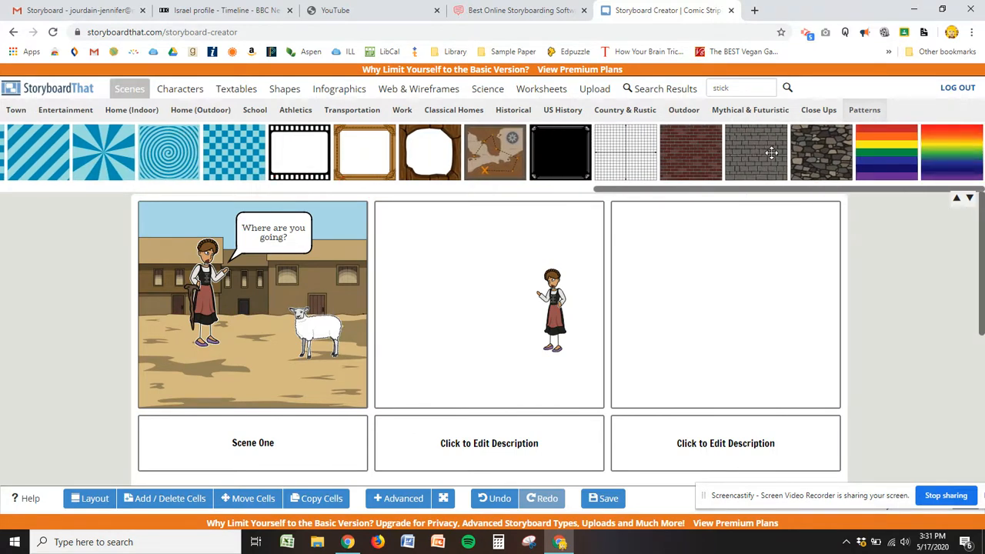
{"action": "left_click_drag", "start_coordinate": [772, 153], "coordinate": [502, 305]}
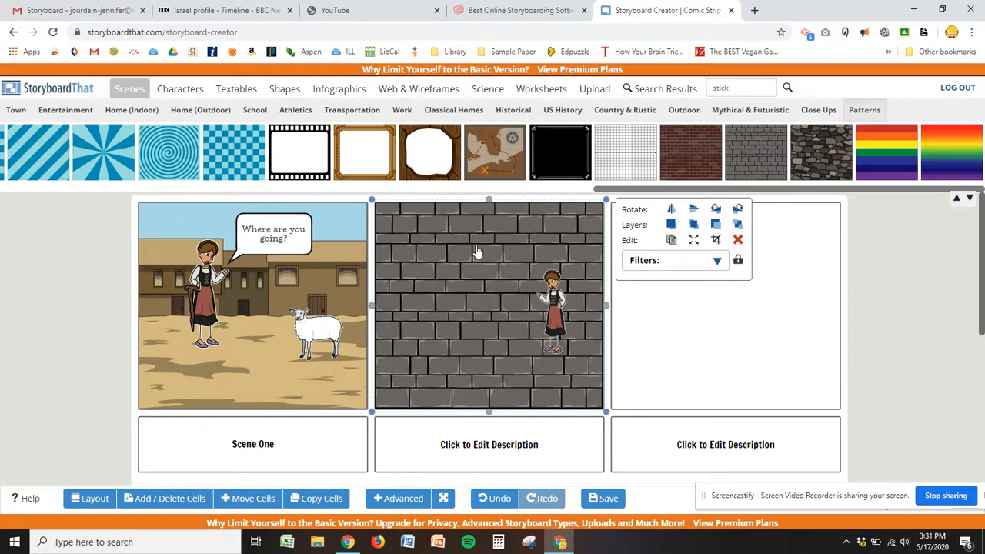
{"action": "left_click_drag", "start_coordinate": [175, 155], "coordinate": [429, 318]}
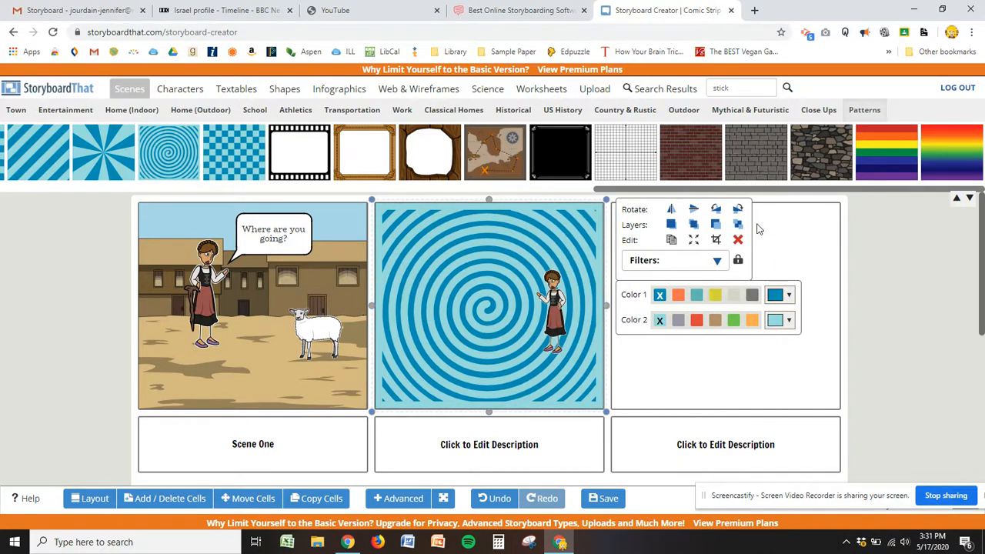
{"action": "left_click", "coordinate": [798, 242]}
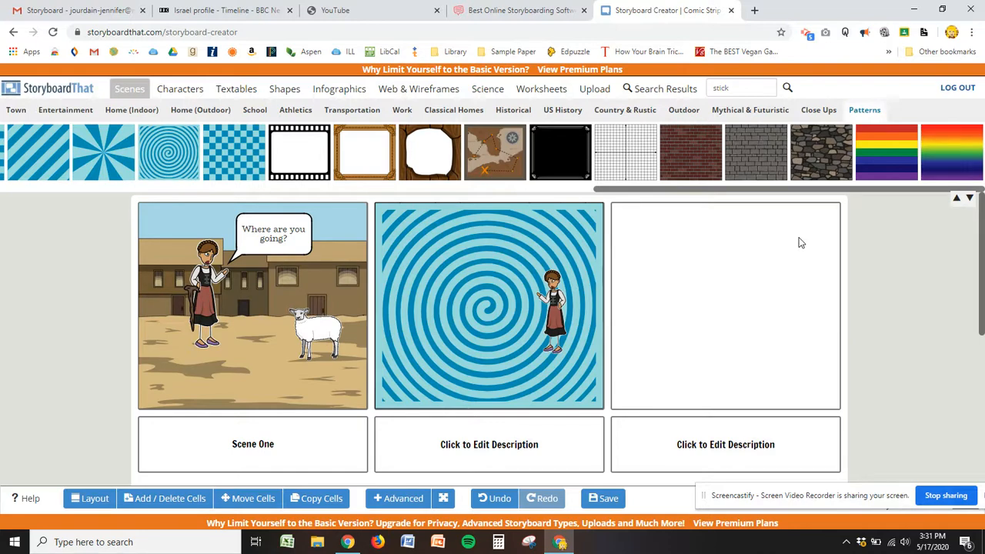
- Save the storyboard under the title "Mrs. J's sheep storyboard", leaving the description empty
{"action": "left_click", "coordinate": [604, 500]}
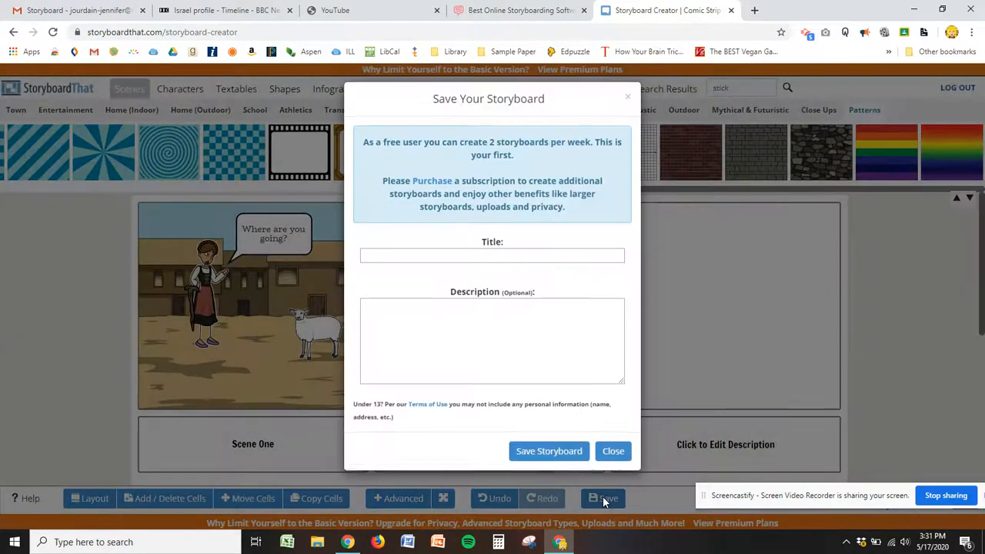
{"action": "left_click", "coordinate": [526, 255]}
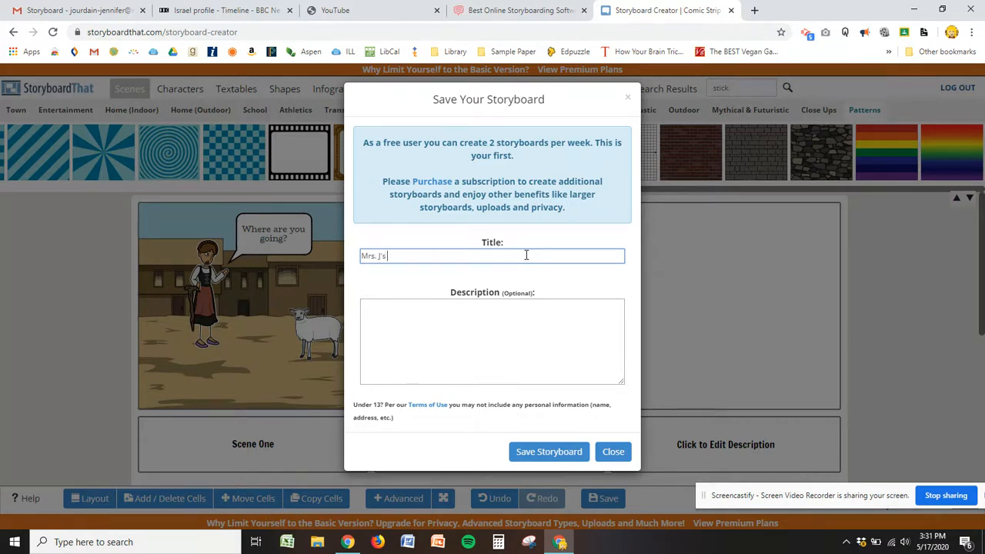
{"action": "type", "text": "Mrs. J's sheep storyboard"}
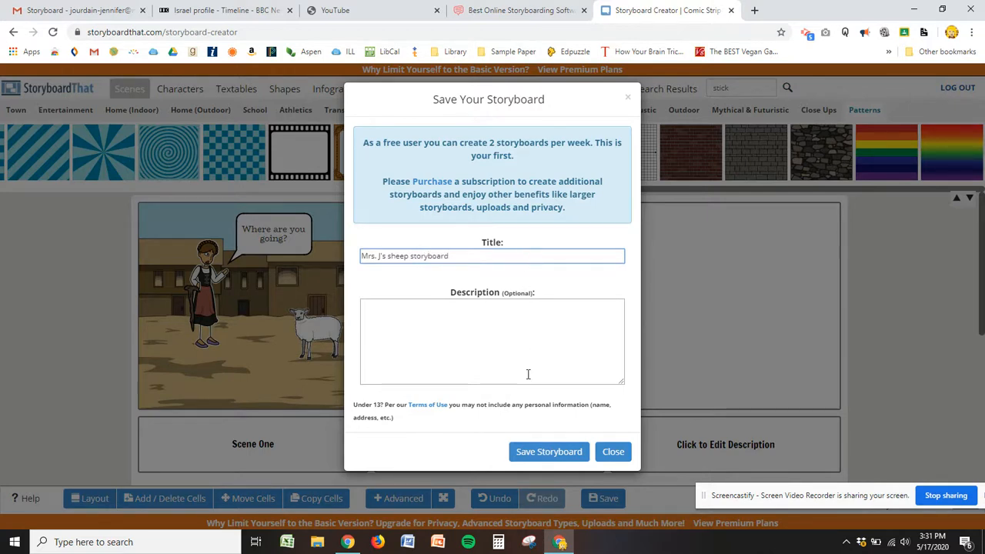
{"action": "left_click", "coordinate": [545, 452]}
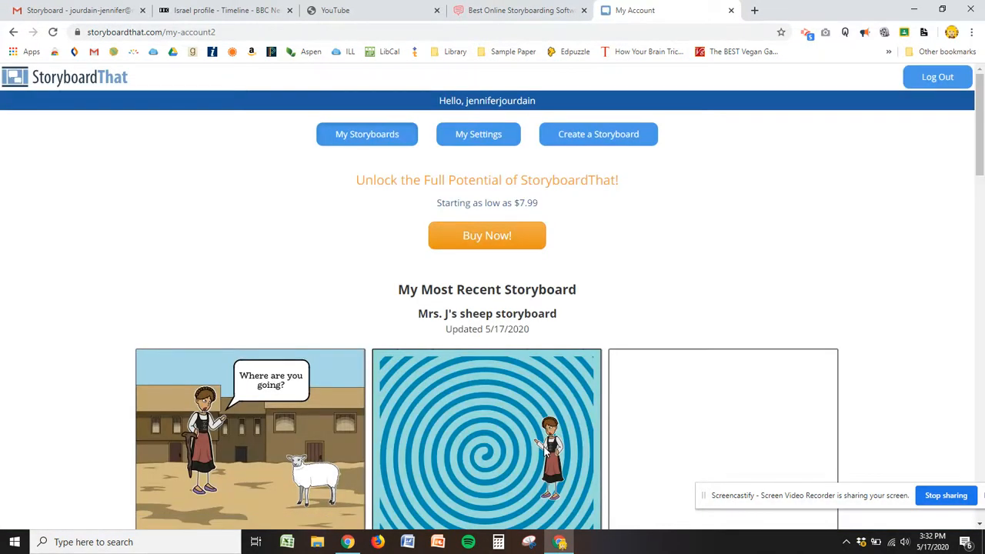
- Look over the saved sheep storyboard on the account page and reopen it for editing
{"action": "scroll", "coordinate": [927, 323], "scroll_direction": "down", "scroll_amount": 1}
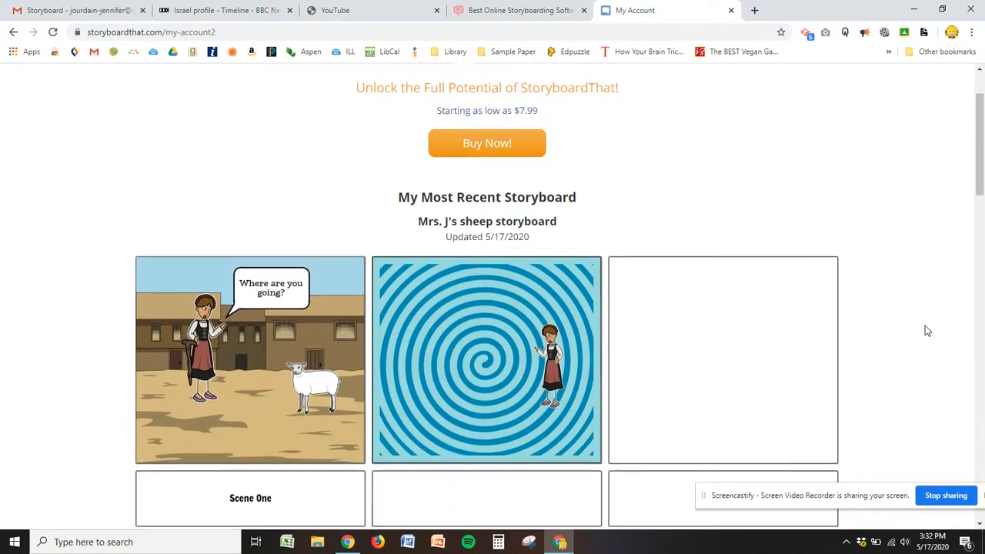
{"action": "scroll", "coordinate": [927, 331], "scroll_direction": "down", "scroll_amount": 3}
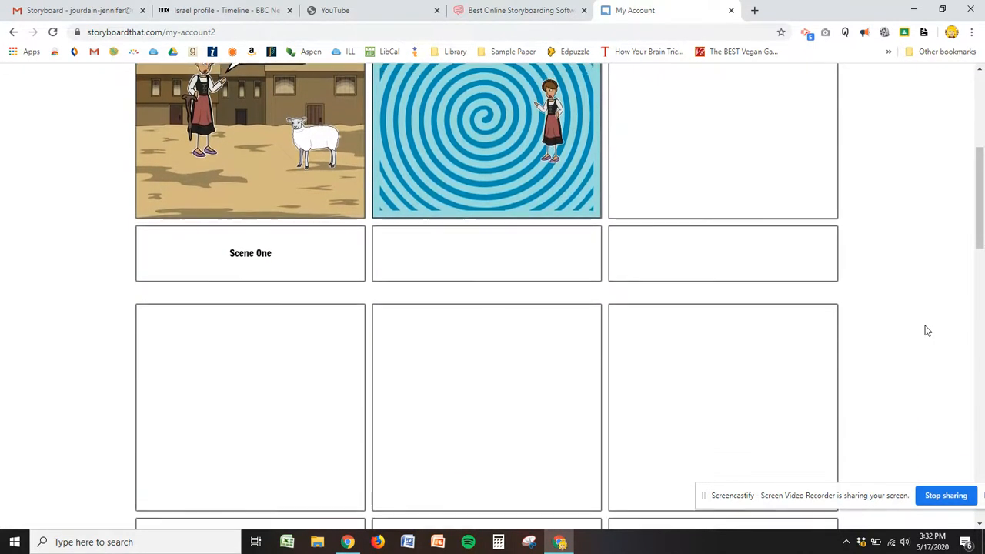
{"action": "scroll", "coordinate": [927, 331], "scroll_direction": "down", "scroll_amount": 2}
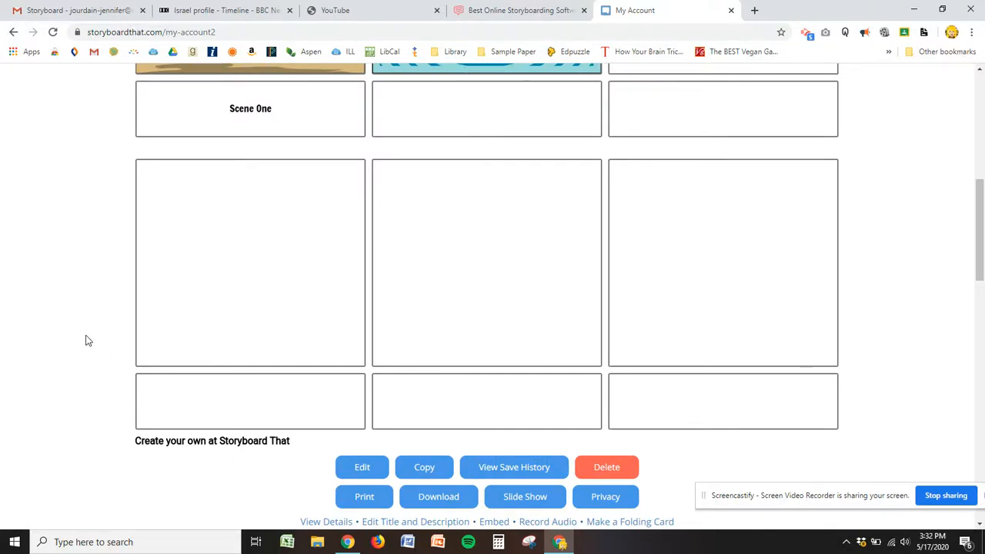
{"action": "scroll", "coordinate": [86, 338], "scroll_direction": "up", "scroll_amount": 2}
{"action": "scroll", "coordinate": [85, 340], "scroll_direction": "down", "scroll_amount": 2}
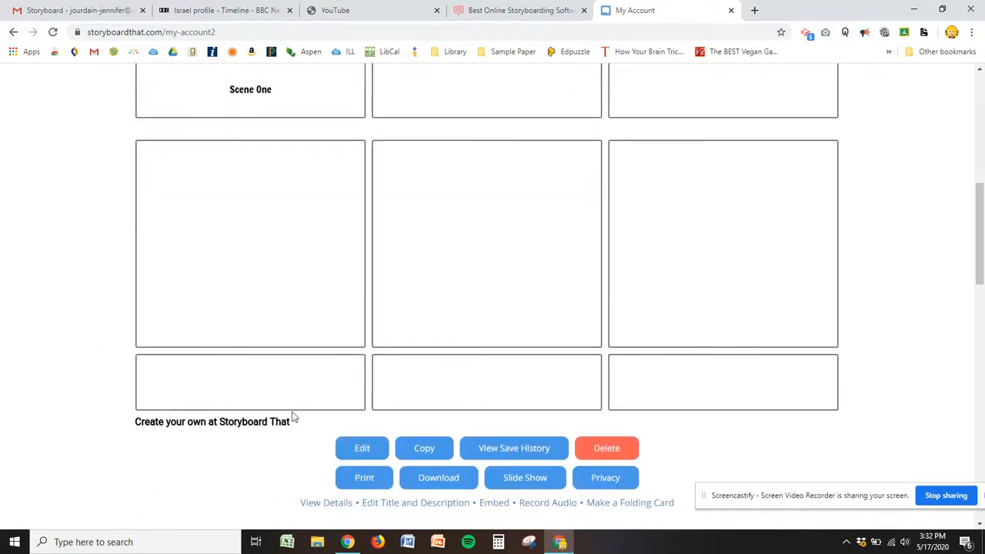
{"action": "left_click", "coordinate": [376, 454]}
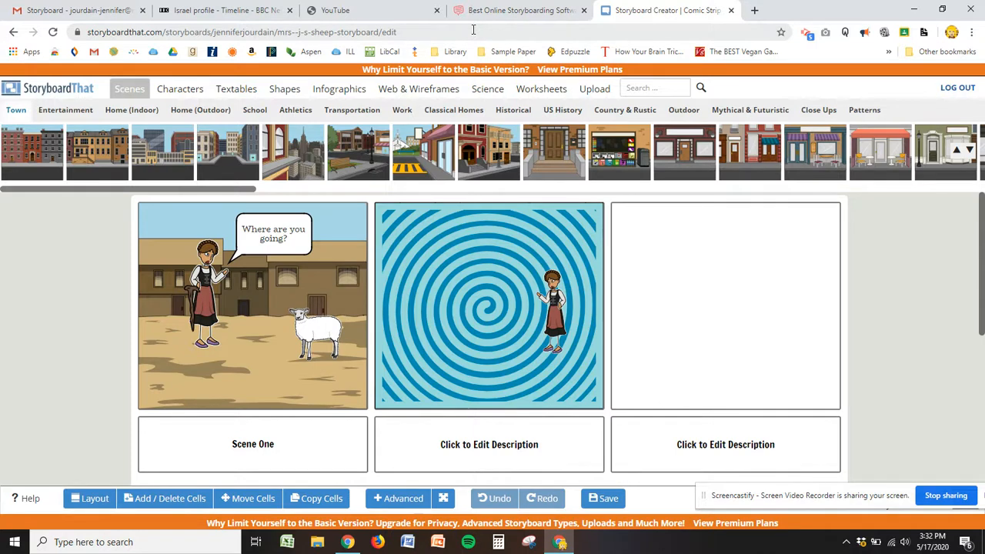
- Select the editing page's web address, and save the storyboard with the Save & Exit option
{"action": "left_click", "coordinate": [474, 31]}
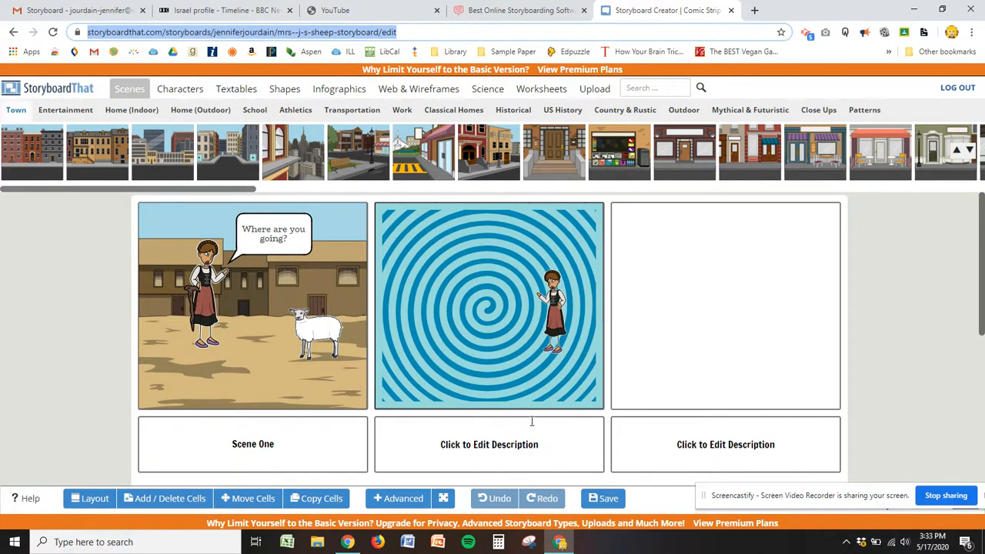
{"action": "left_click", "coordinate": [609, 498]}
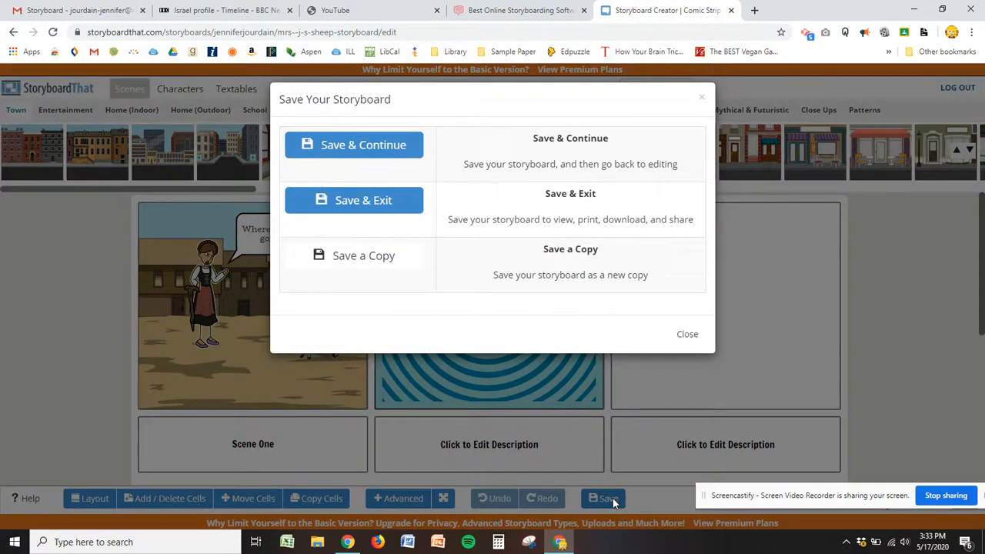
{"action": "left_click", "coordinate": [384, 202]}
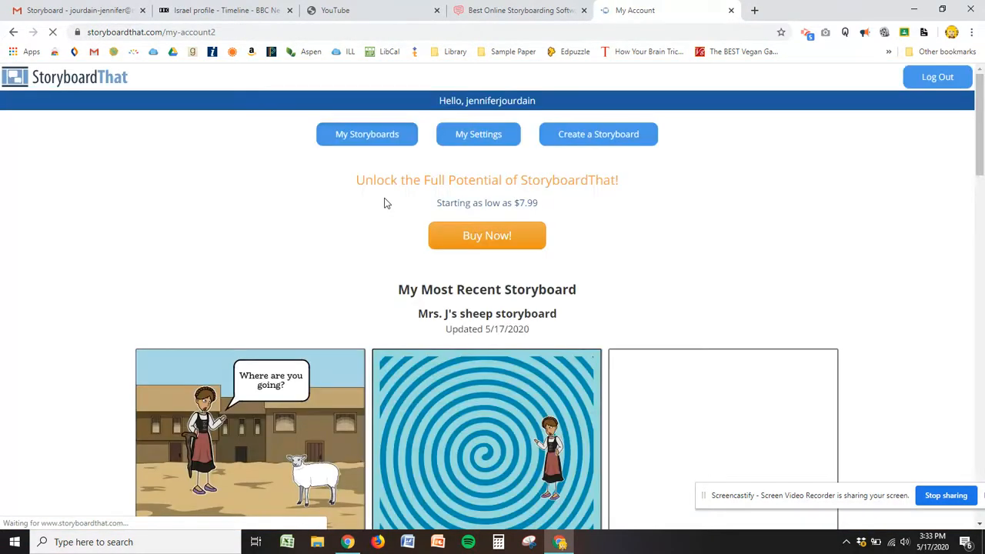
- View the details page of the most recent storyboard and select its web address for sharing
{"action": "scroll", "coordinate": [385, 200], "scroll_direction": "down", "scroll_amount": 2}
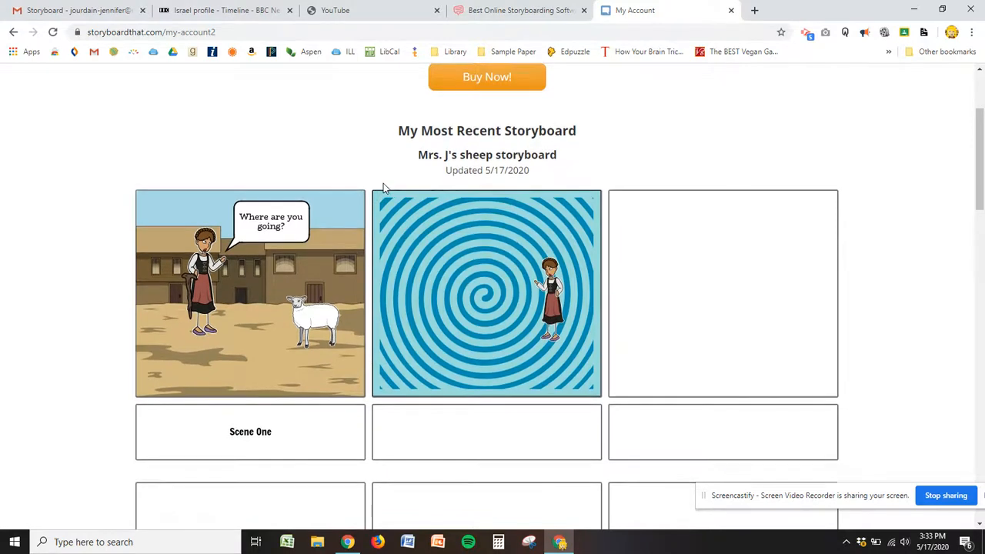
{"action": "scroll", "coordinate": [383, 183], "scroll_direction": "down", "scroll_amount": 5}
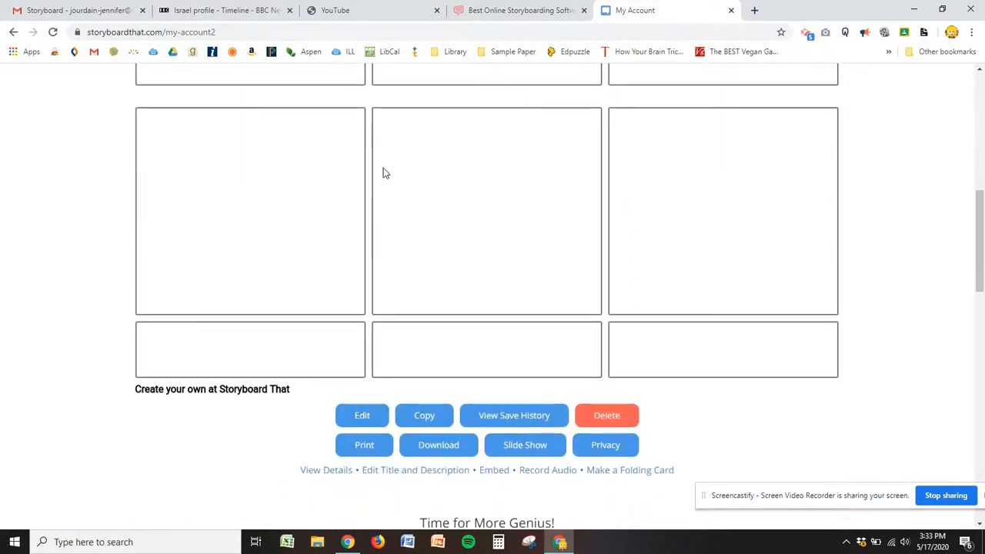
{"action": "scroll", "coordinate": [383, 173], "scroll_direction": "down", "scroll_amount": 2}
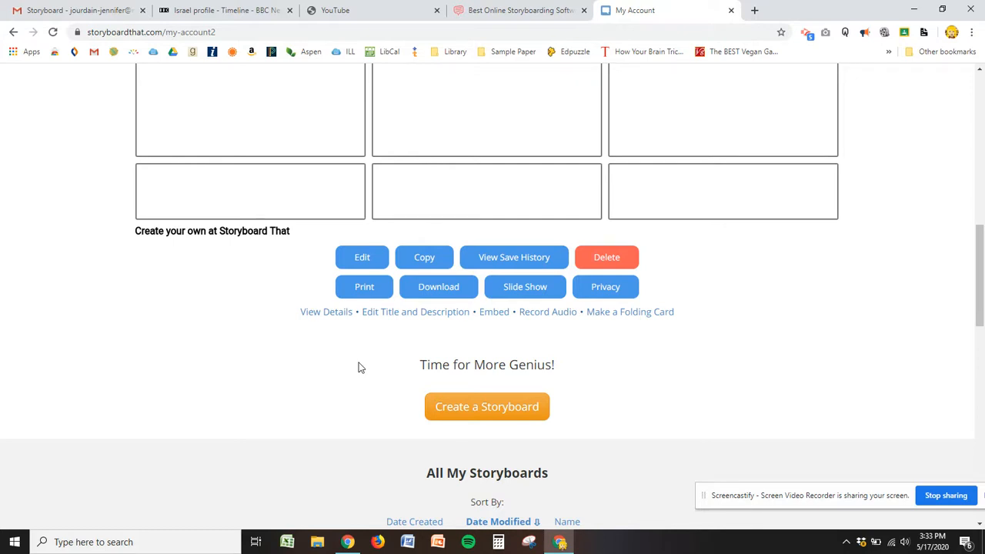
{"action": "left_click", "coordinate": [326, 313]}
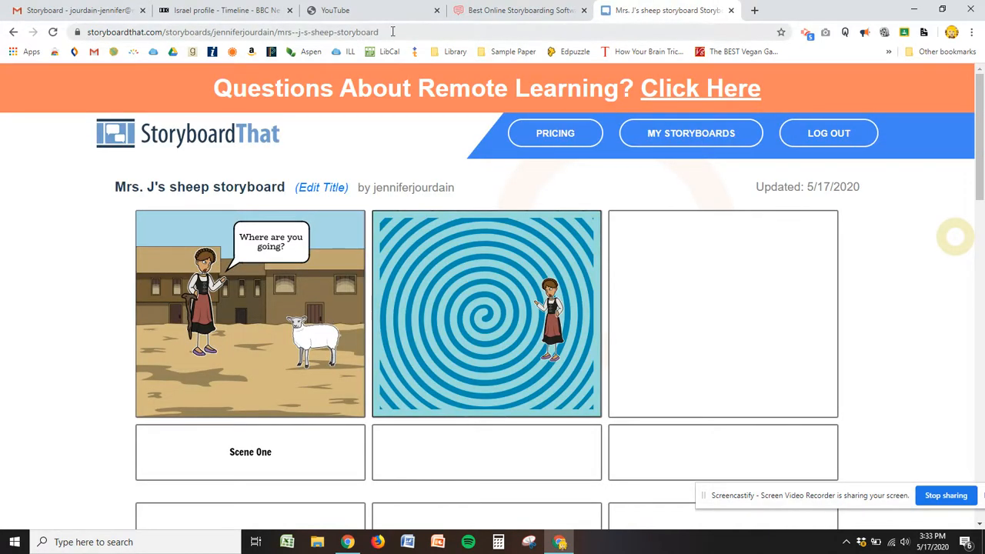
{"action": "left_click", "coordinate": [393, 31]}
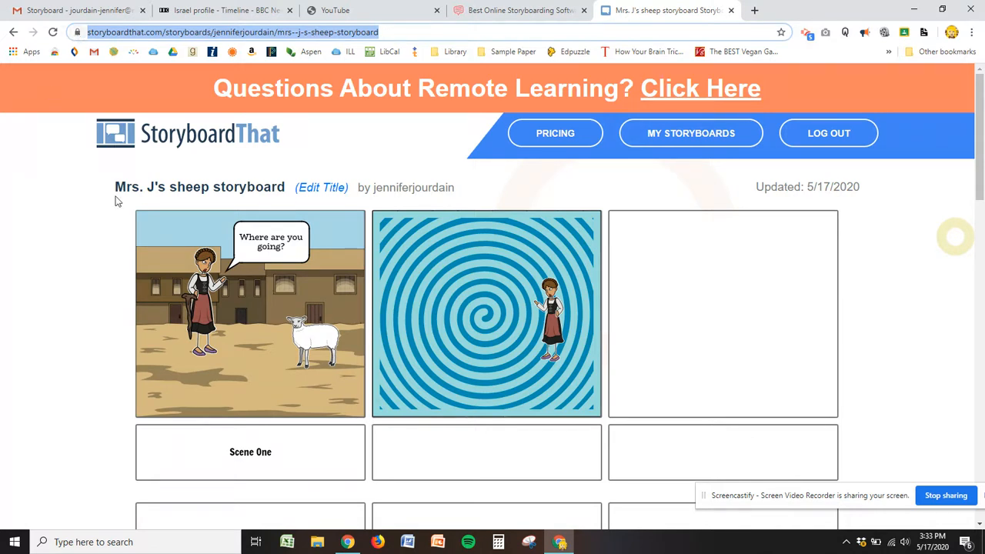
- Return to the account page and open the sheep storyboard for editing from the list of all storyboards
{"action": "left_click", "coordinate": [13, 32]}
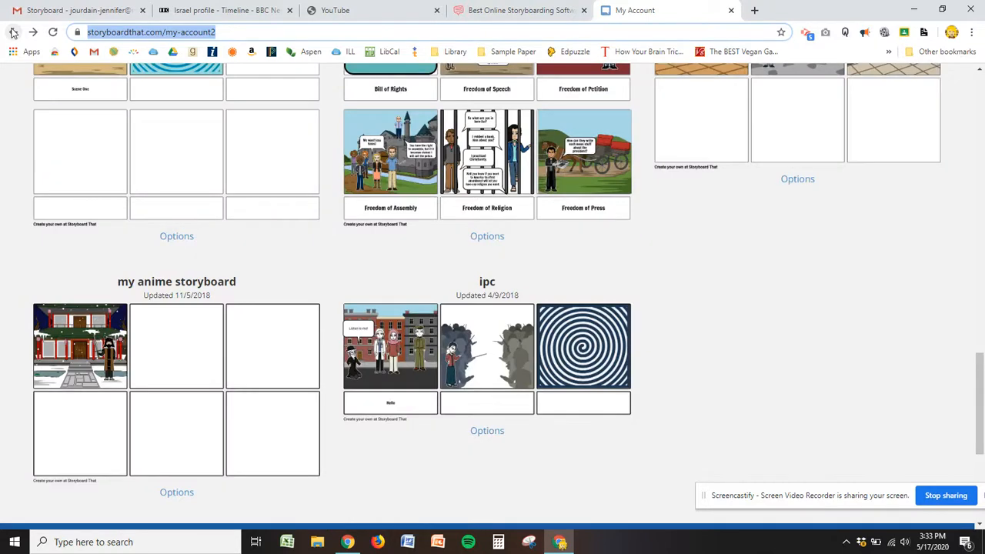
{"action": "scroll", "coordinate": [257, 209], "scroll_direction": "up", "scroll_amount": 2}
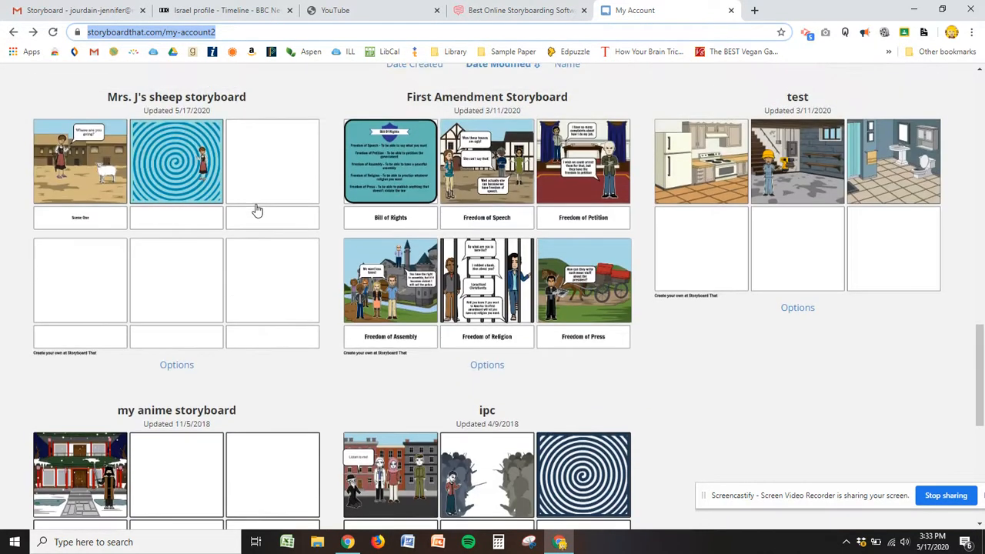
{"action": "left_click", "coordinate": [182, 153]}
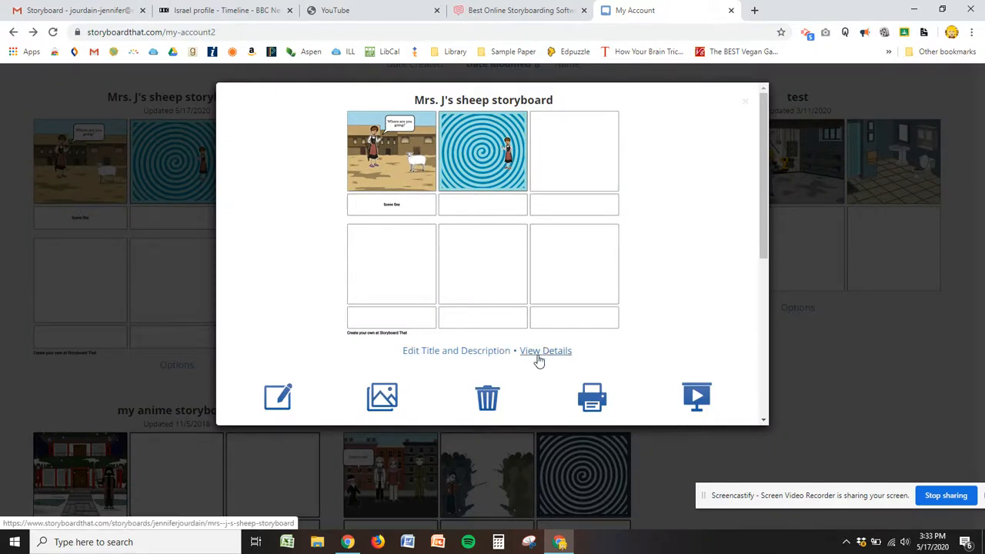
{"action": "left_click", "coordinate": [278, 398]}
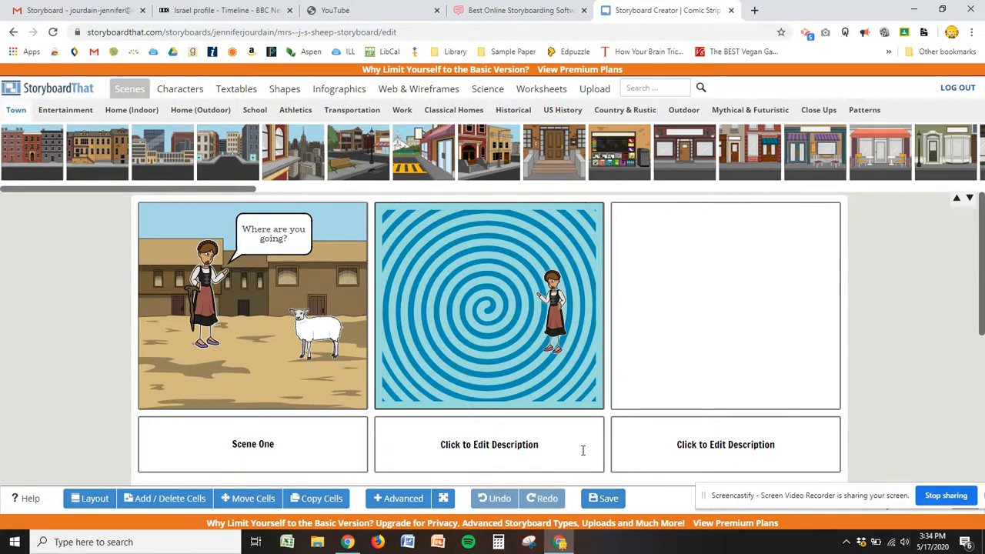
- Save the sheep storyboard with the Save & Exit option, and view its download options from the account page
{"action": "left_click", "coordinate": [599, 499]}
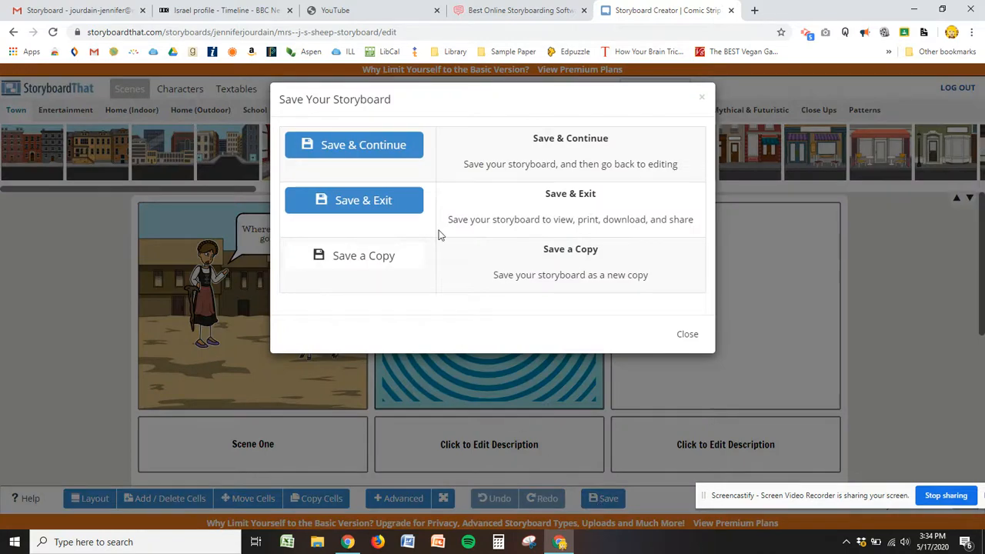
{"action": "left_click", "coordinate": [404, 206]}
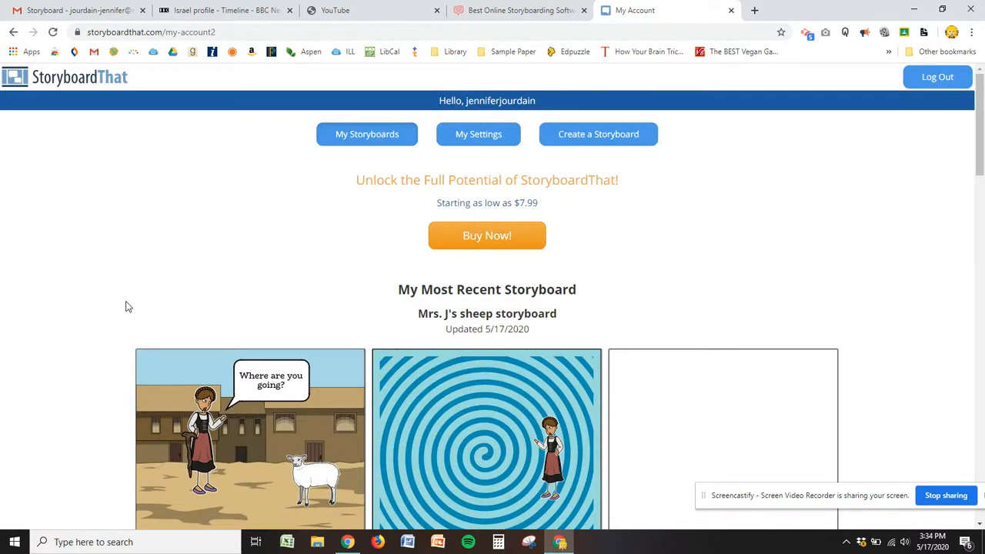
{"action": "scroll", "coordinate": [126, 304], "scroll_direction": "down", "scroll_amount": 4}
{"action": "scroll", "coordinate": [125, 304], "scroll_direction": "down", "scroll_amount": 6}
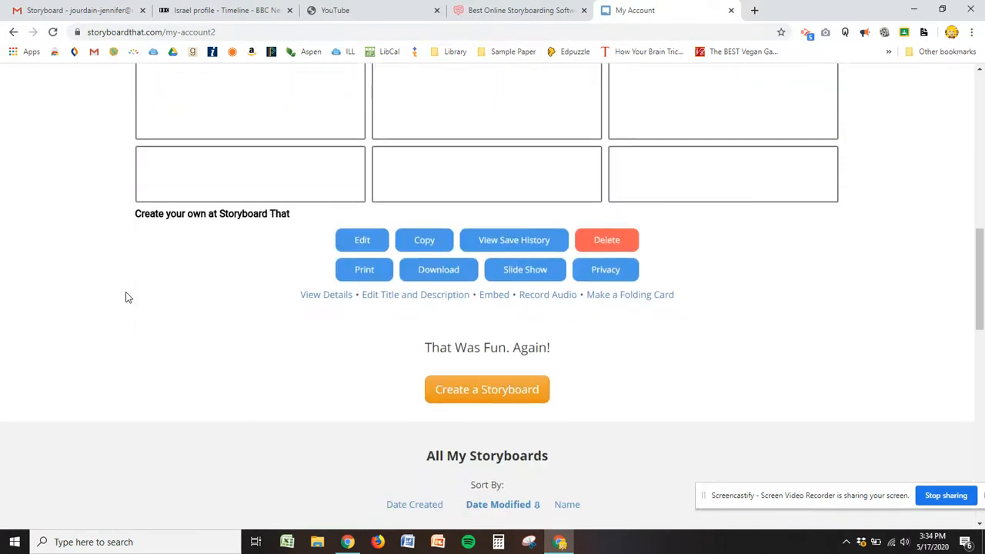
{"action": "left_click", "coordinate": [444, 268]}
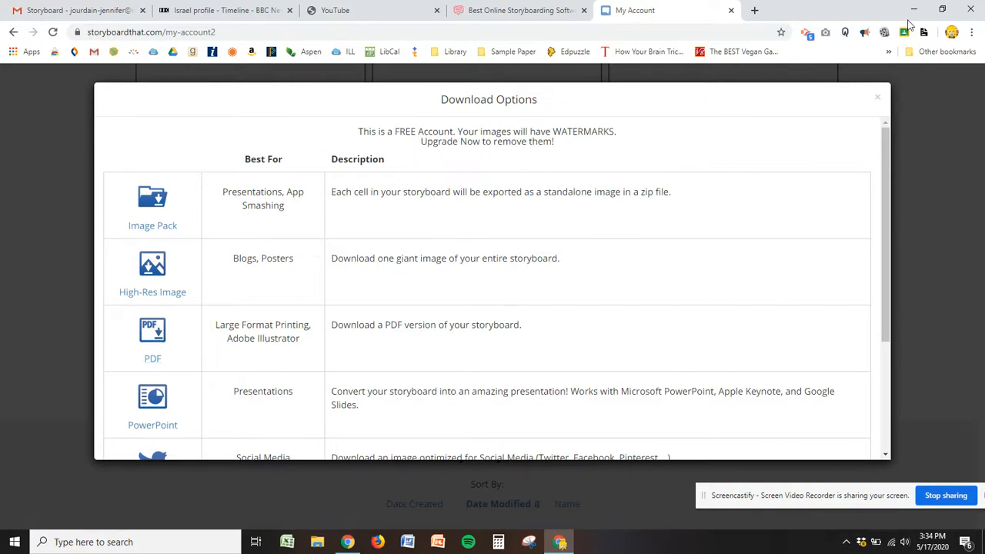
{"action": "left_click", "coordinate": [881, 95]}
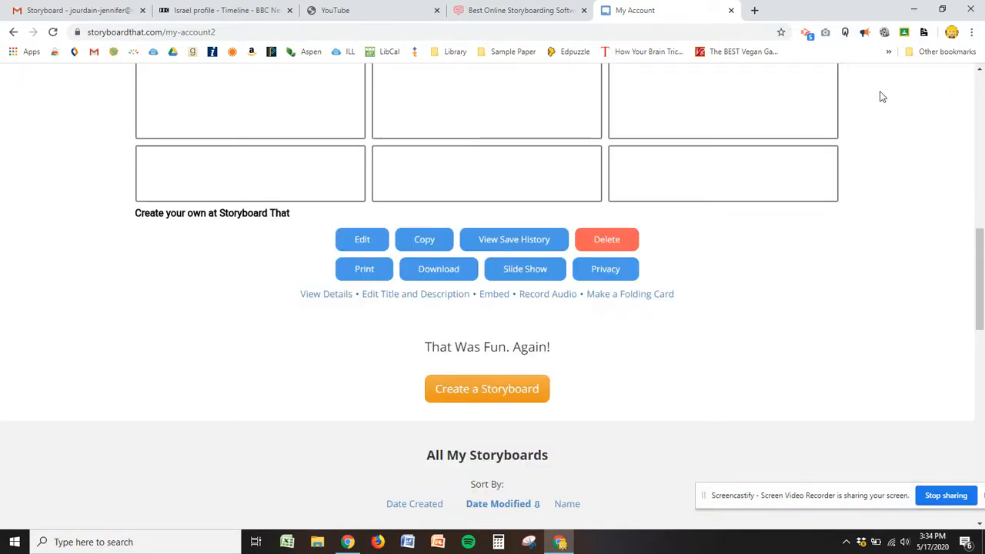
{"action": "scroll", "coordinate": [883, 96], "scroll_direction": "up", "scroll_amount": 2}
{"action": "scroll", "coordinate": [882, 97], "scroll_direction": "up", "scroll_amount": 5}
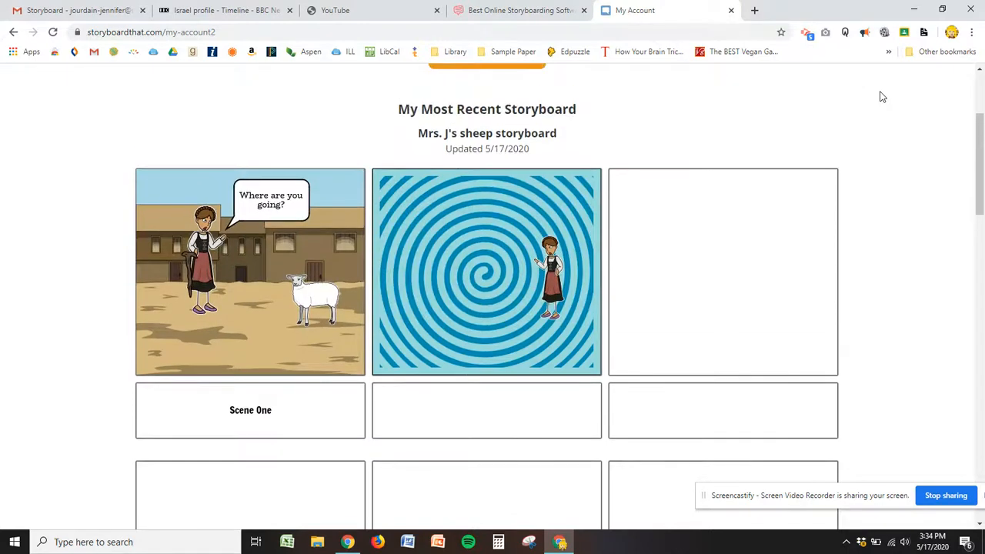
{"action": "scroll", "coordinate": [867, 109], "scroll_direction": "up", "scroll_amount": 3}
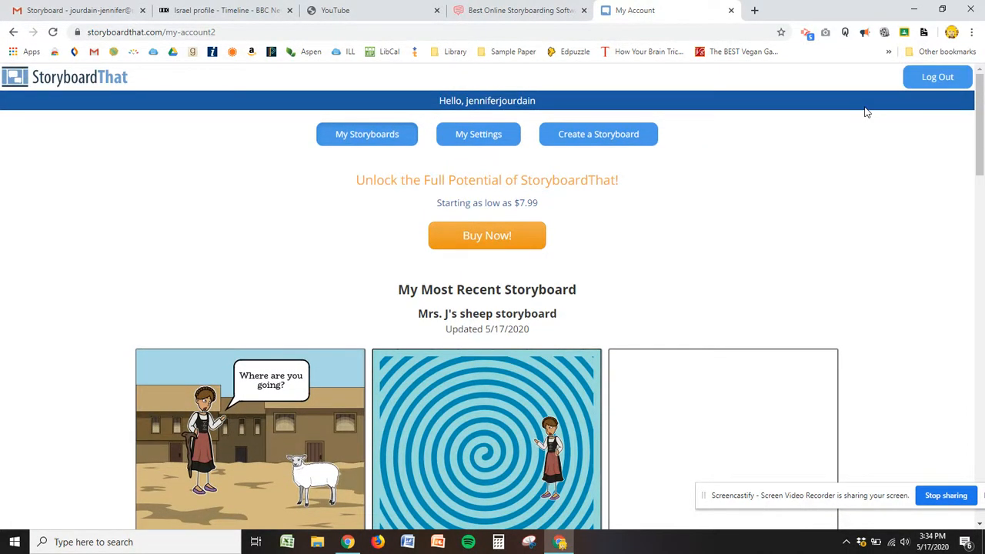
{"action": "scroll", "coordinate": [867, 113], "scroll_direction": "down", "scroll_amount": 2}
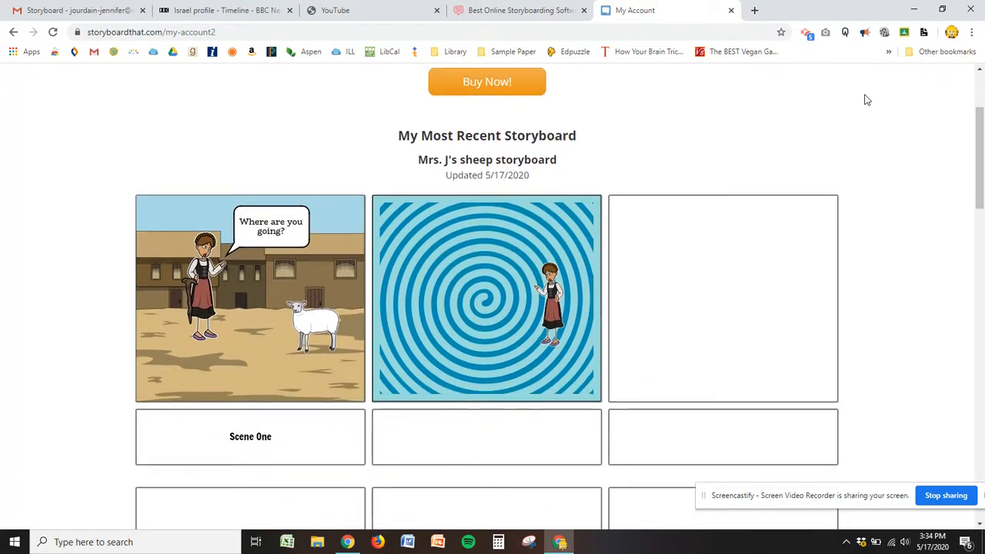
{"action": "scroll", "coordinate": [865, 100], "scroll_direction": "down", "scroll_amount": 2}
{"action": "scroll", "coordinate": [866, 100], "scroll_direction": "up", "scroll_amount": 1}
{"action": "scroll", "coordinate": [866, 100], "scroll_direction": "up", "scroll_amount": 1}
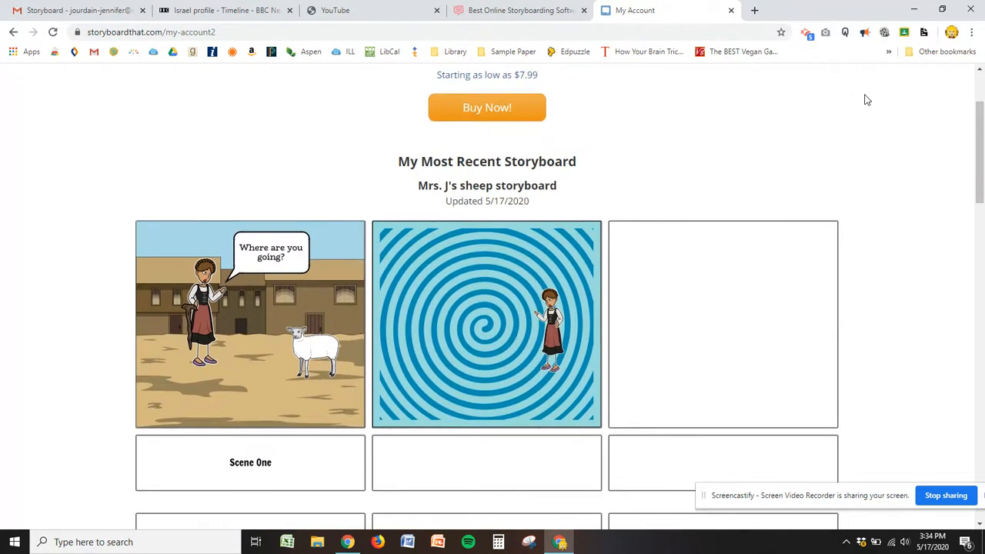